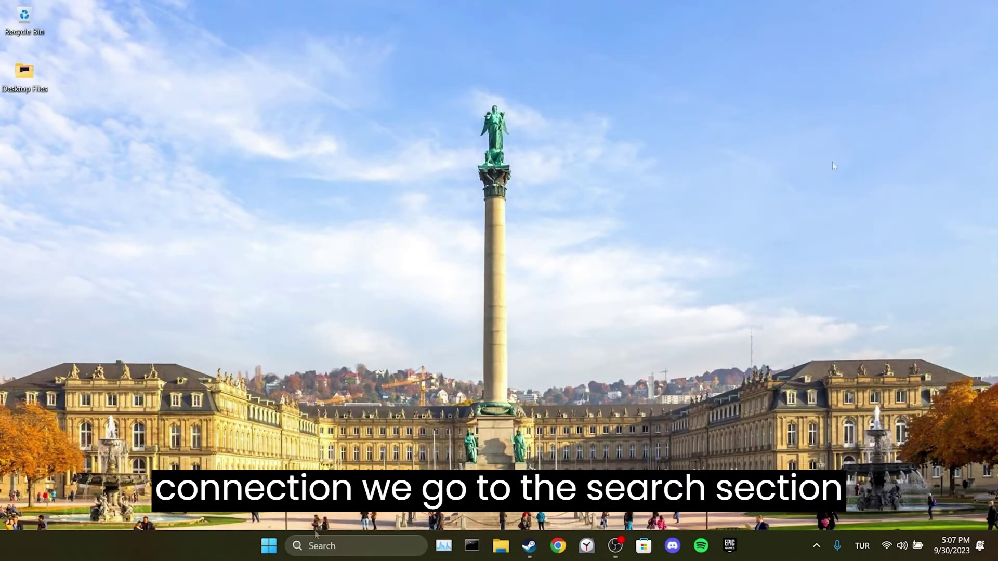
# Step: In an administrator Command Prompt, run ipconfig /flushdns, netsh winsock reset and netsh int ip reset
pyautogui.click(306, 545)
pyautogui.write('cmd')
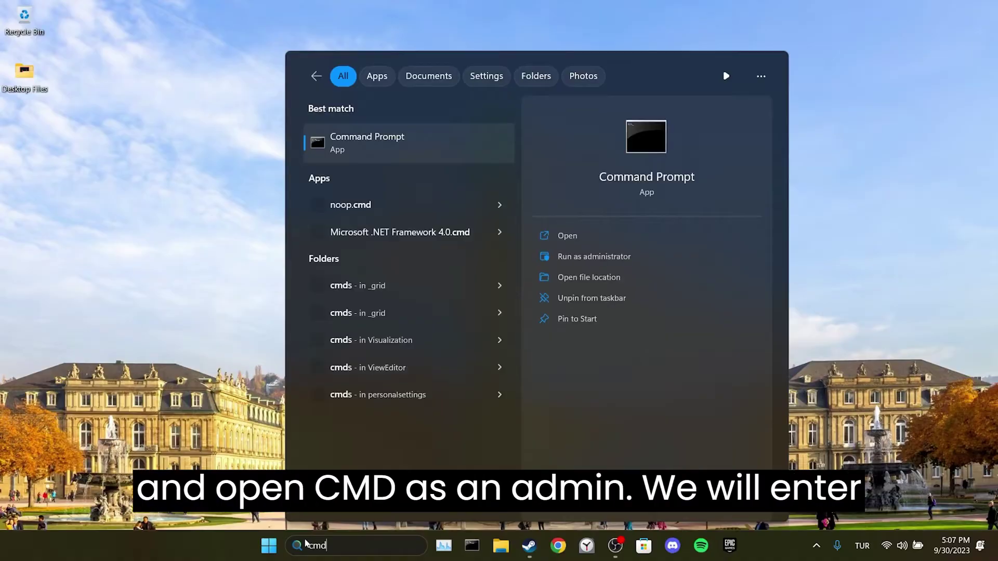
pyautogui.click(634, 255)
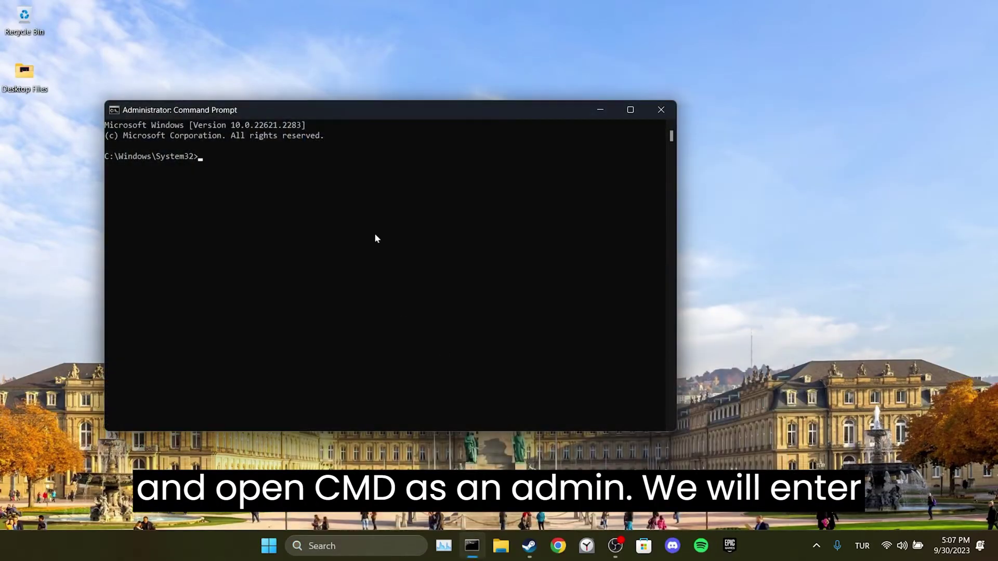
pyautogui.moveTo(273, 108); pyautogui.dragTo(428, 91)
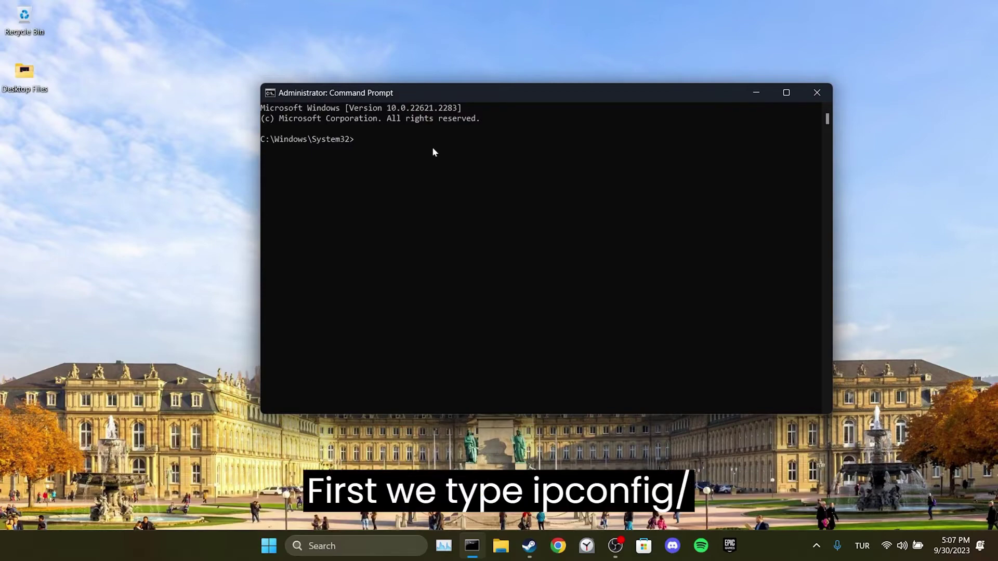
pyautogui.write('ipconfig ')
pyautogui.write('/flushdns')
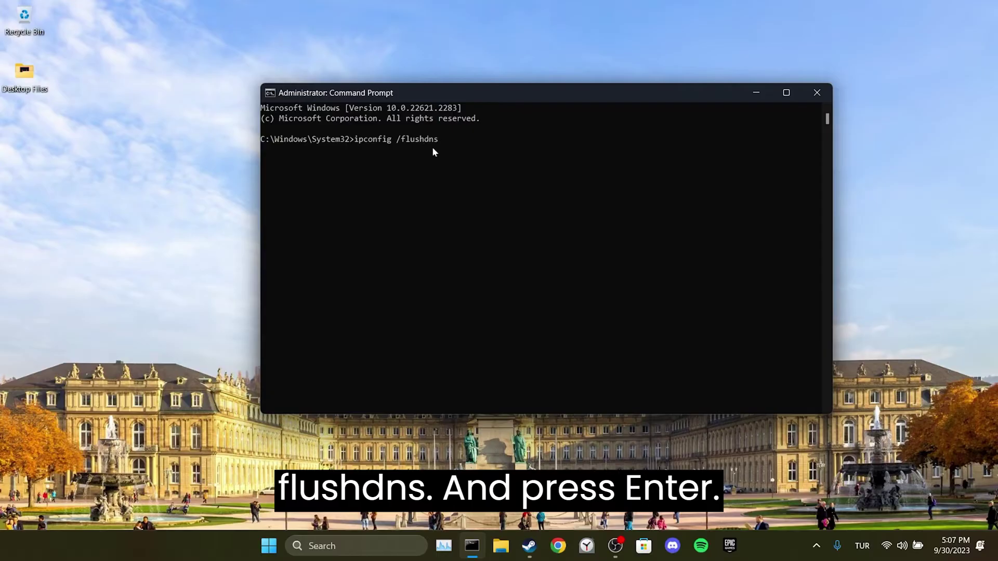
pyautogui.press('Return')
pyautogui.write('netsh ')
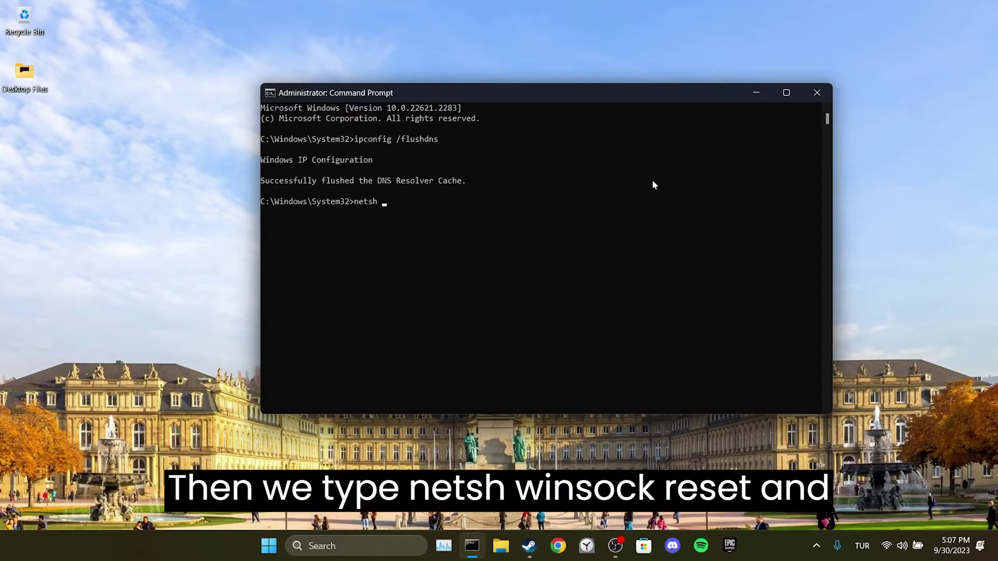
pyautogui.write('winsock reset')
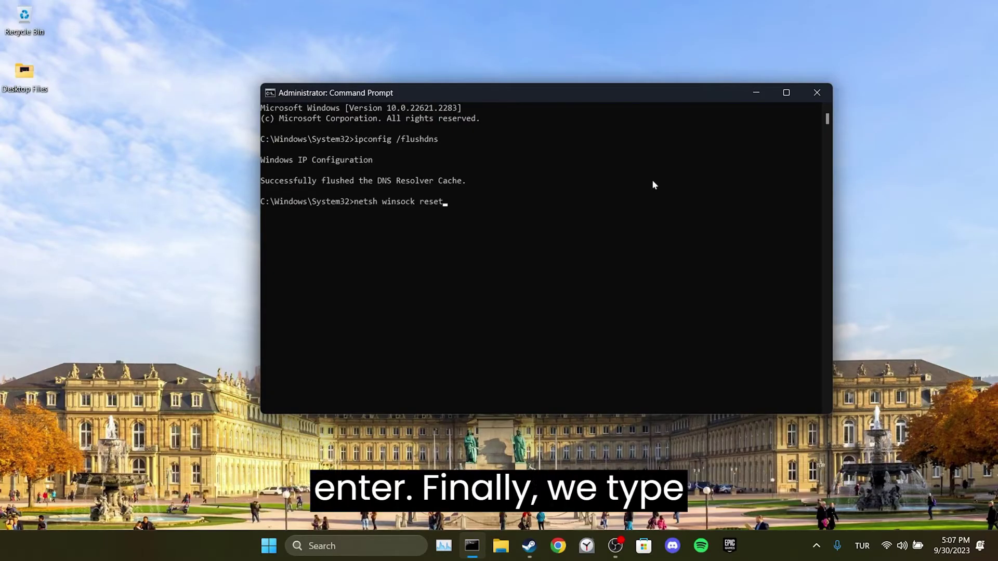
pyautogui.press('Return')
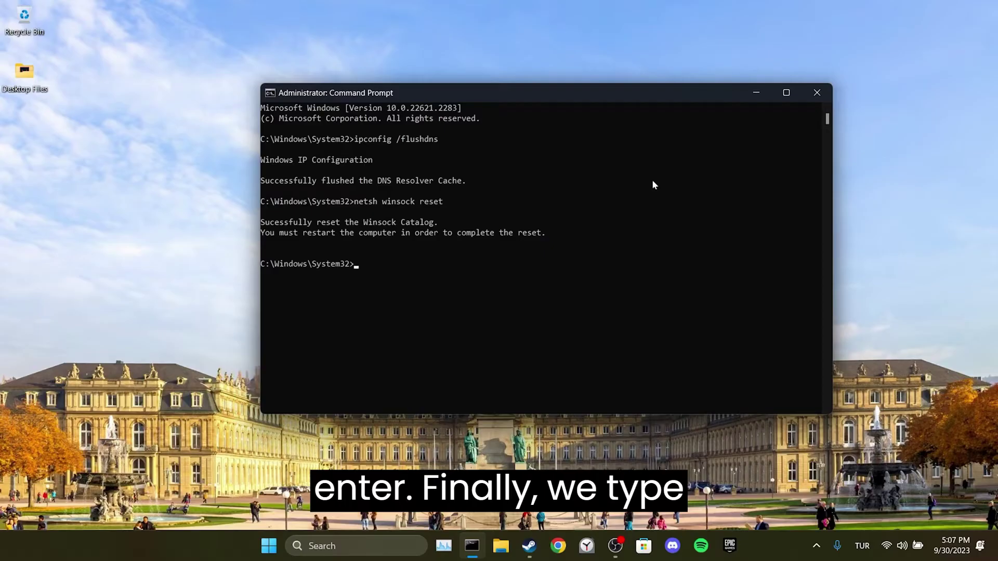
pyautogui.write('netsh int ip reset')
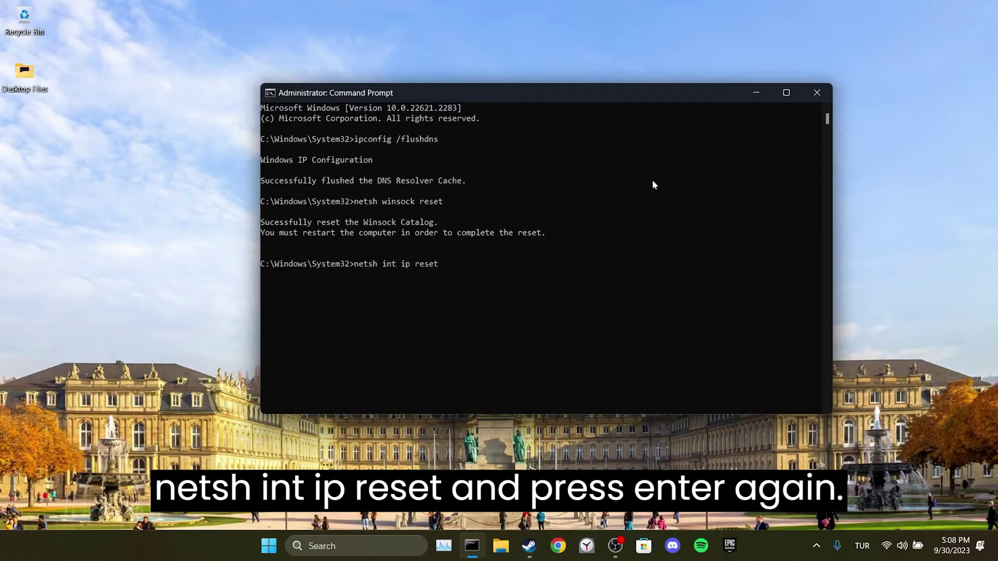
pyautogui.press('Return')
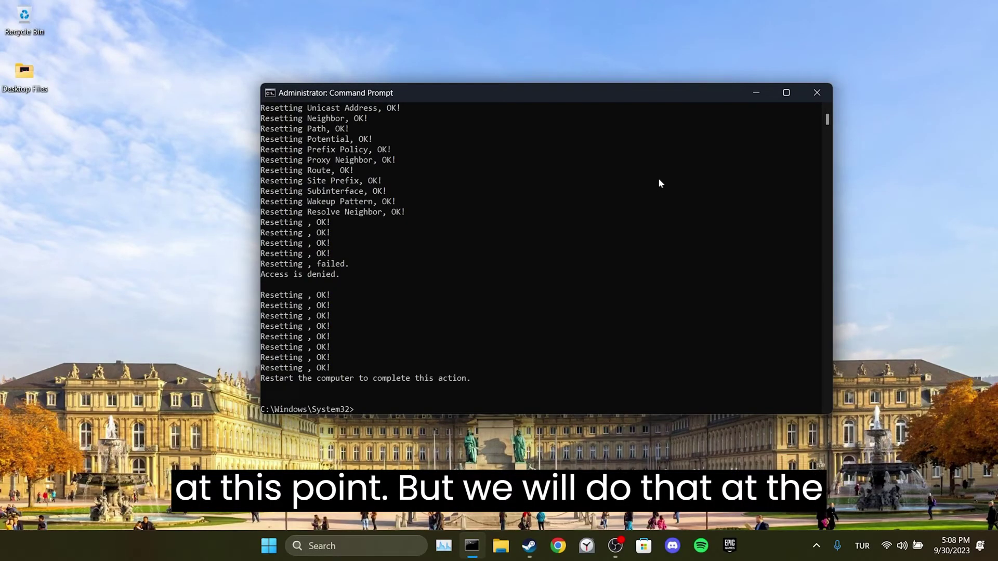
# Step: Close Command Prompt and open the Run dialog from Windows search
pyautogui.click(823, 97)
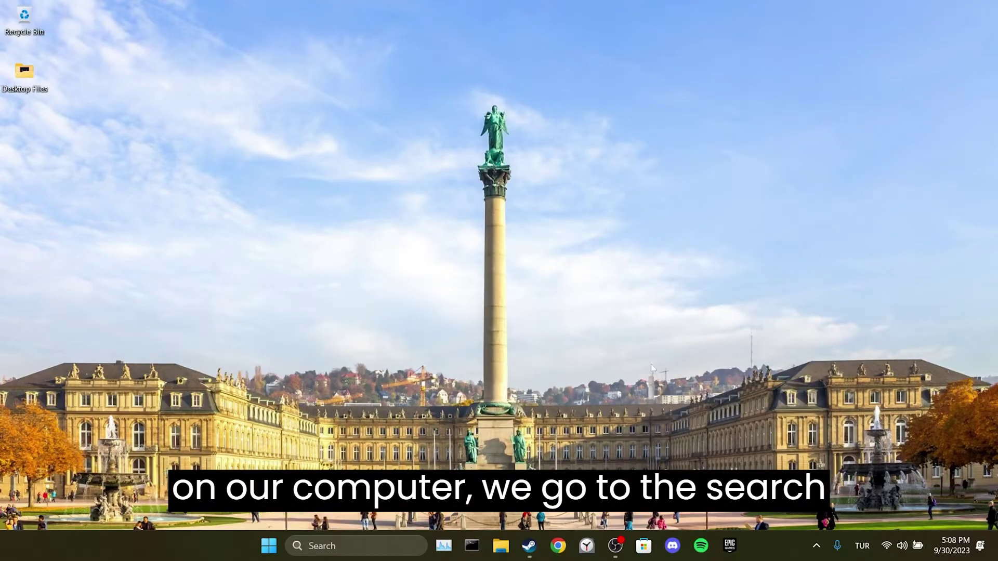
pyautogui.click(343, 542)
pyautogui.write('Run')
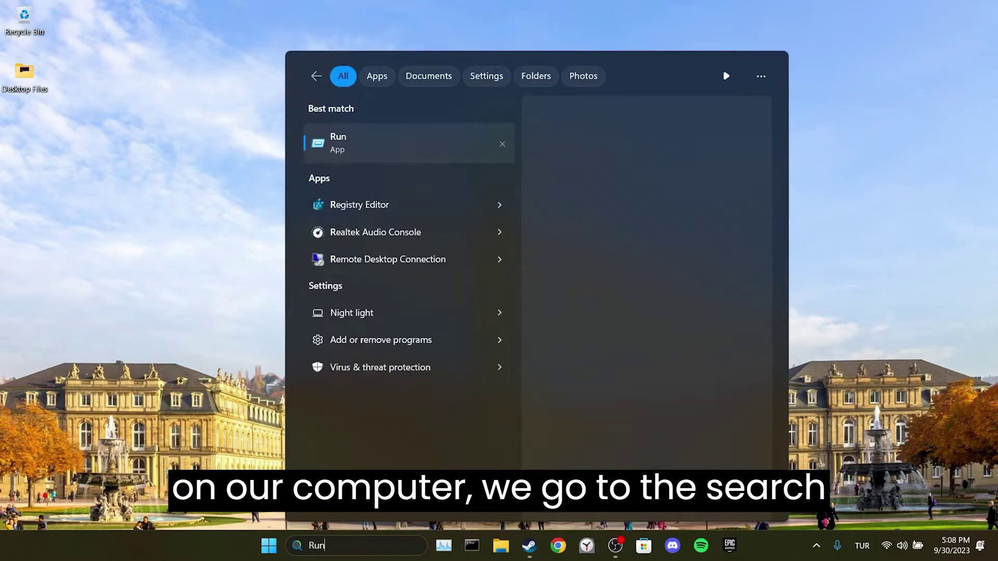
pyautogui.click(352, 134)
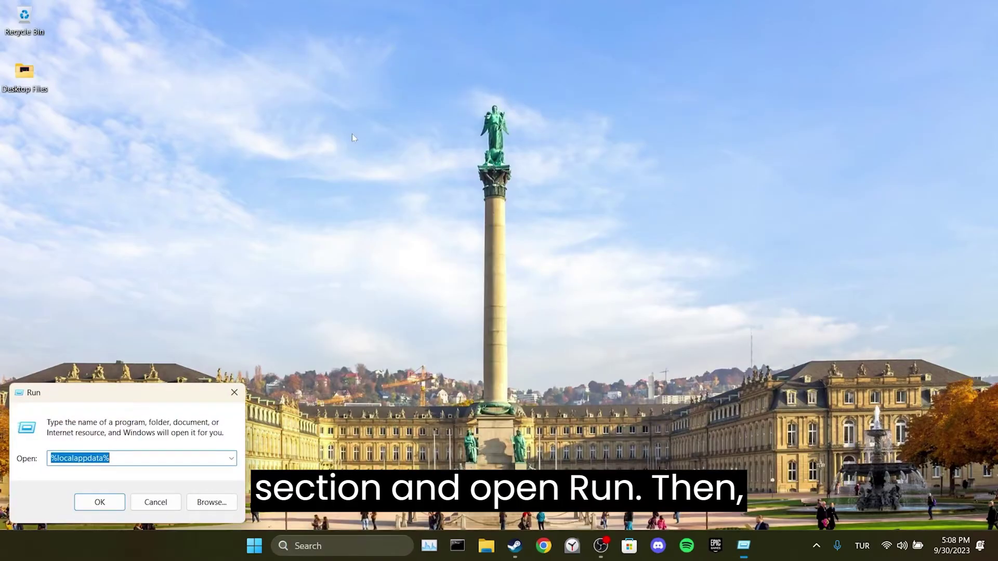
pyautogui.write('%localappdata%')
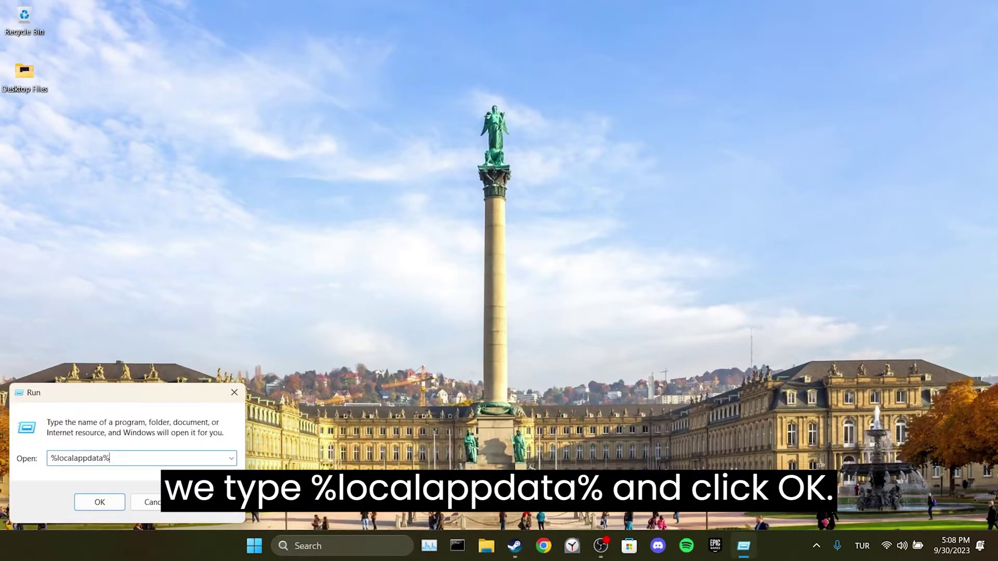
# Step: Open the local AppData Temp folder and delete all of its files
pyautogui.click(96, 503)
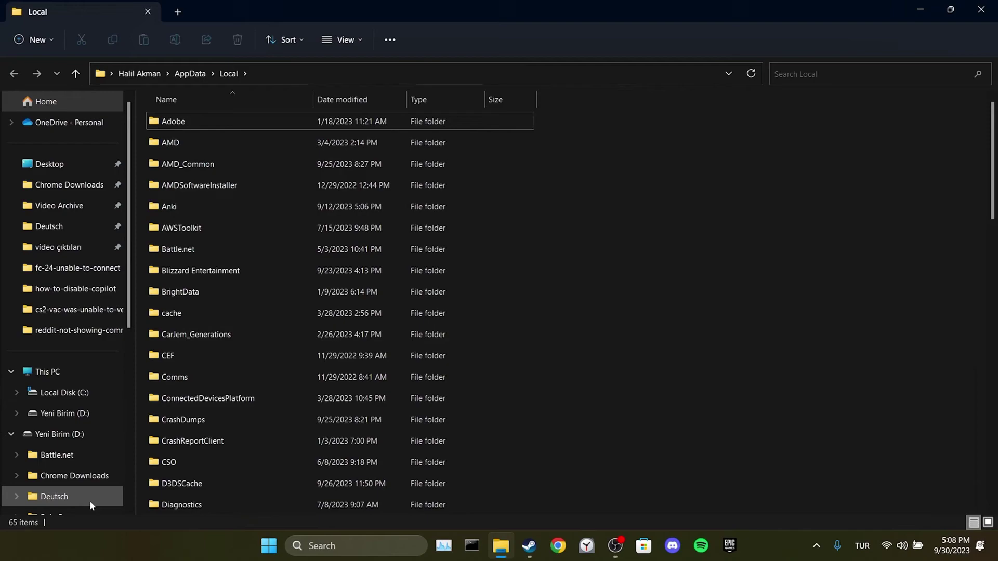
pyautogui.write('temp')
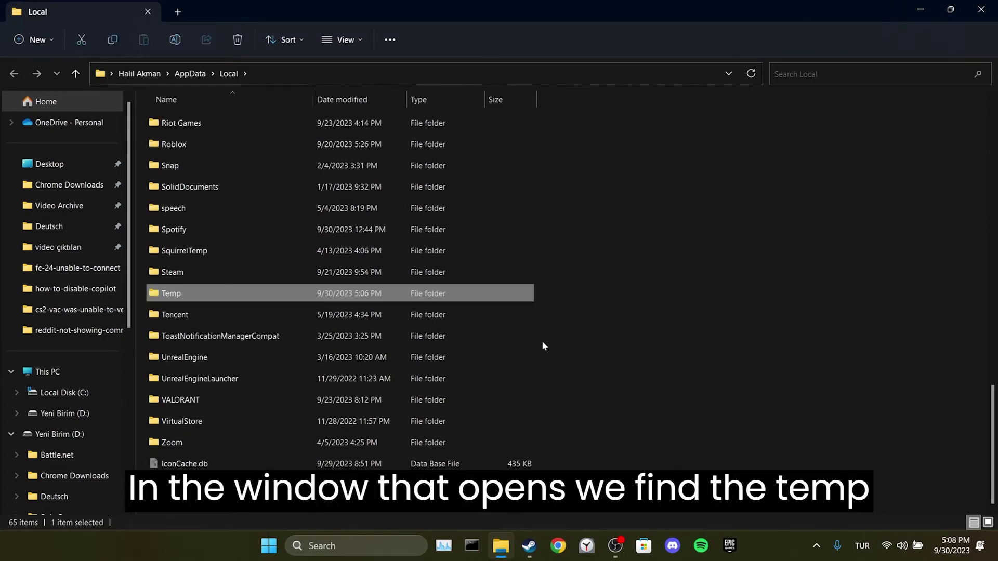
pyautogui.doubleClick(199, 301)
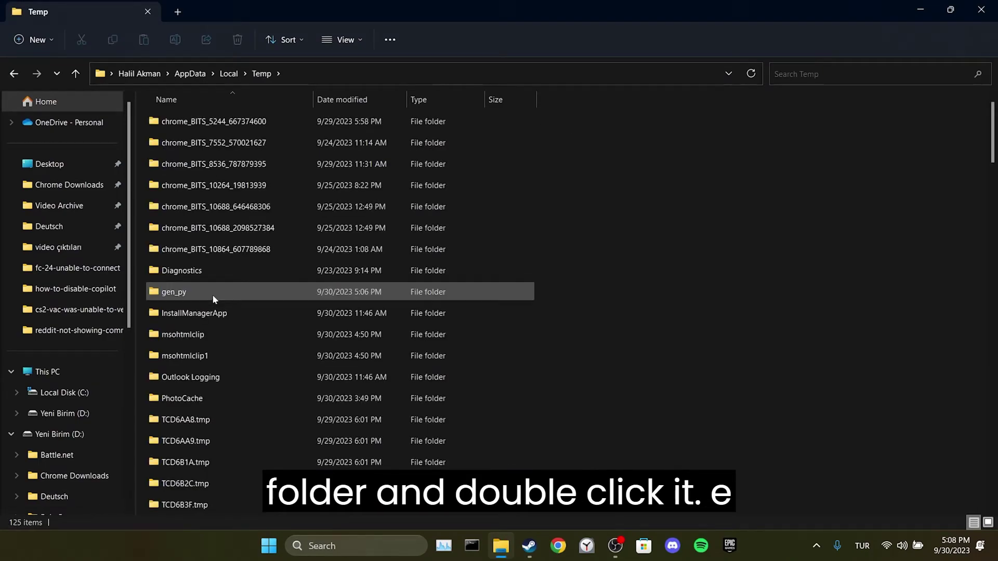
pyautogui.hotkey('ctrl', 'a')
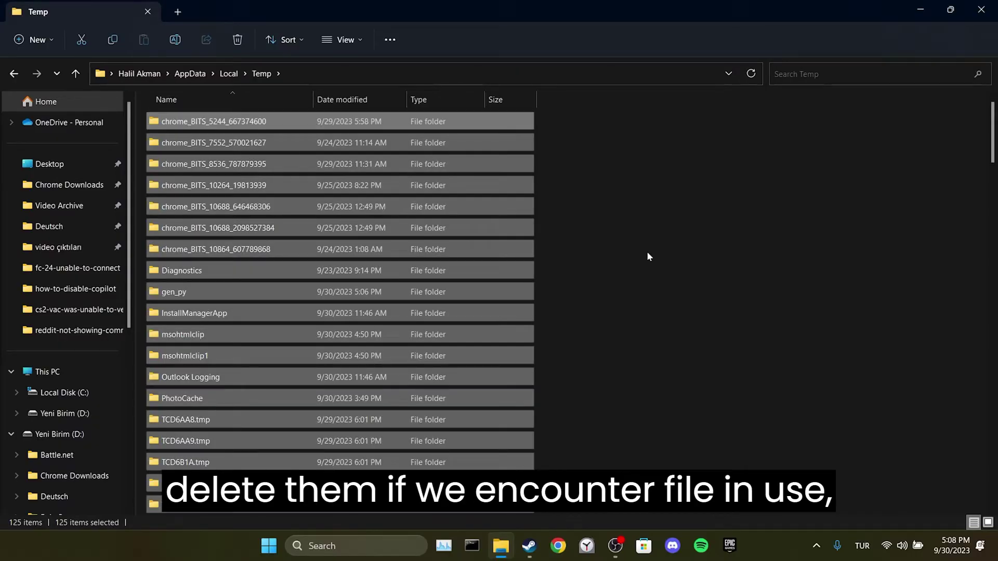
pyautogui.press('Delete')
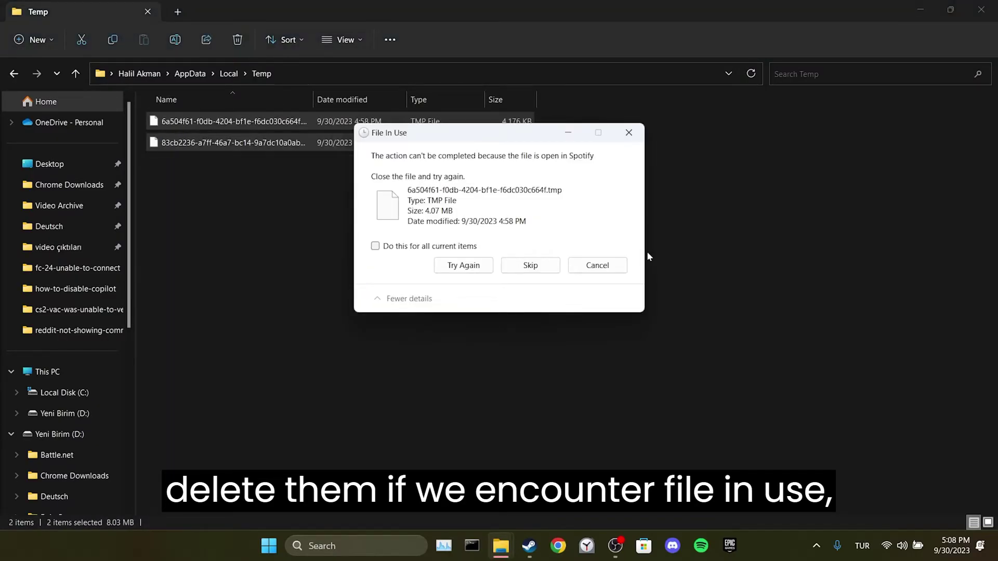
# Step: Skip all in-use files, deselect the leftovers, and close the Temp folder
pyautogui.click(376, 248)
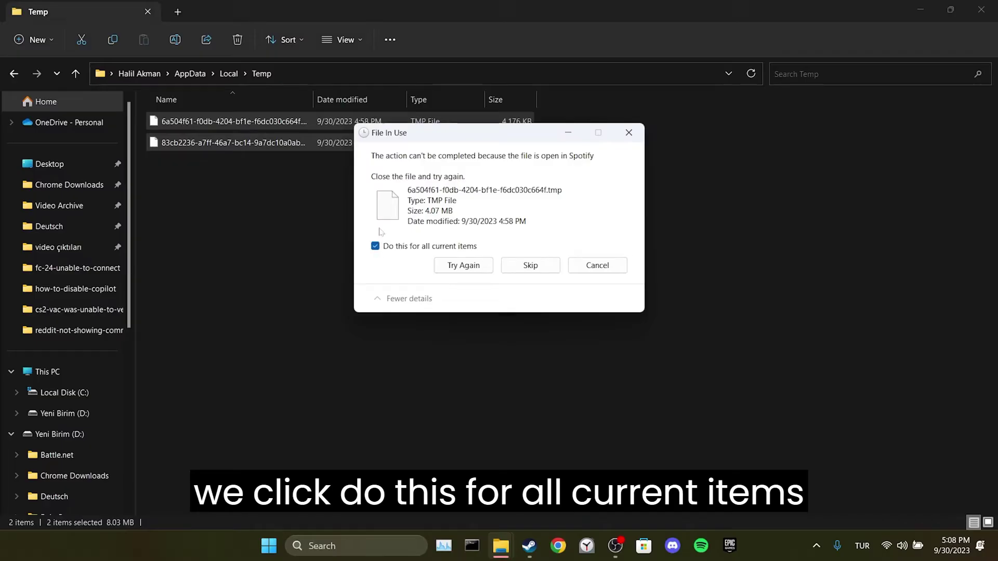
pyautogui.click(530, 266)
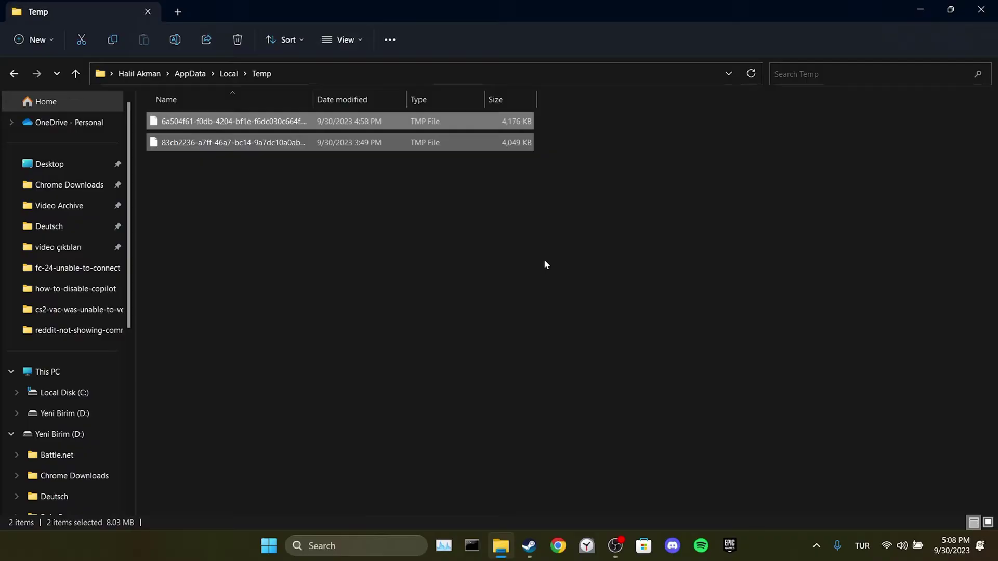
pyautogui.click(545, 261)
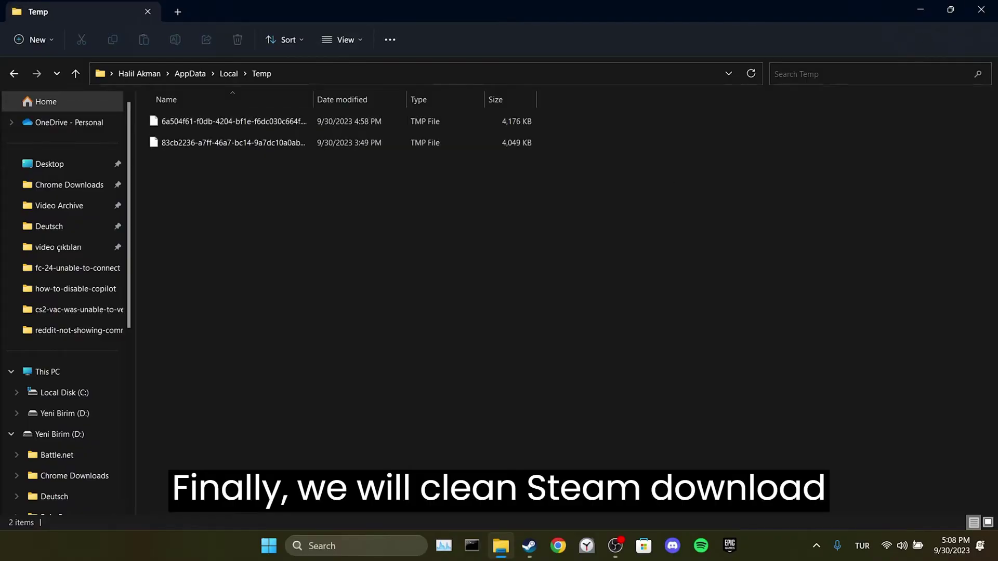
pyautogui.click(981, 12)
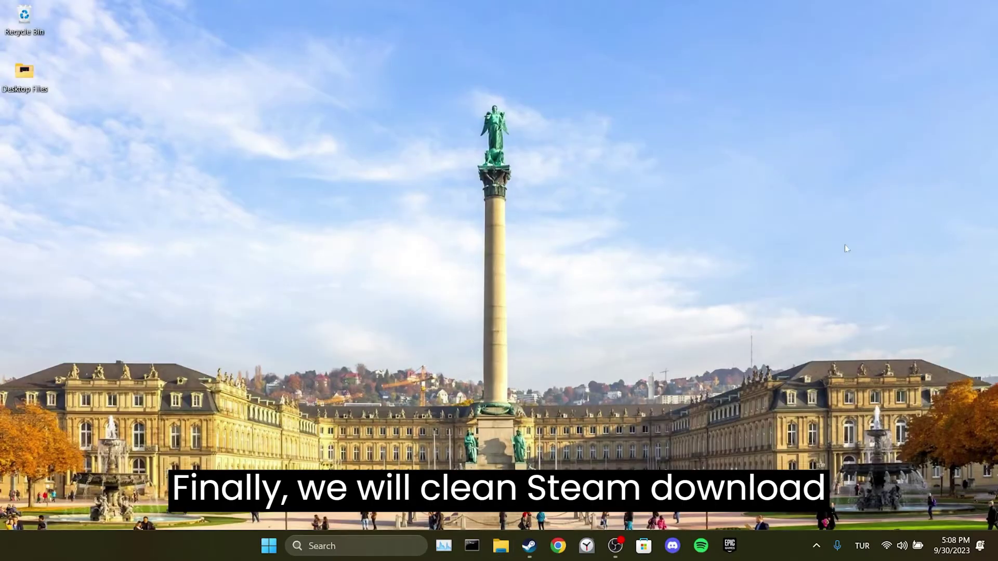
# Step: Clear Steam's download cache under Settings > Downloads, then dismiss the Counter-Strike 2 popup
pyautogui.click(529, 546)
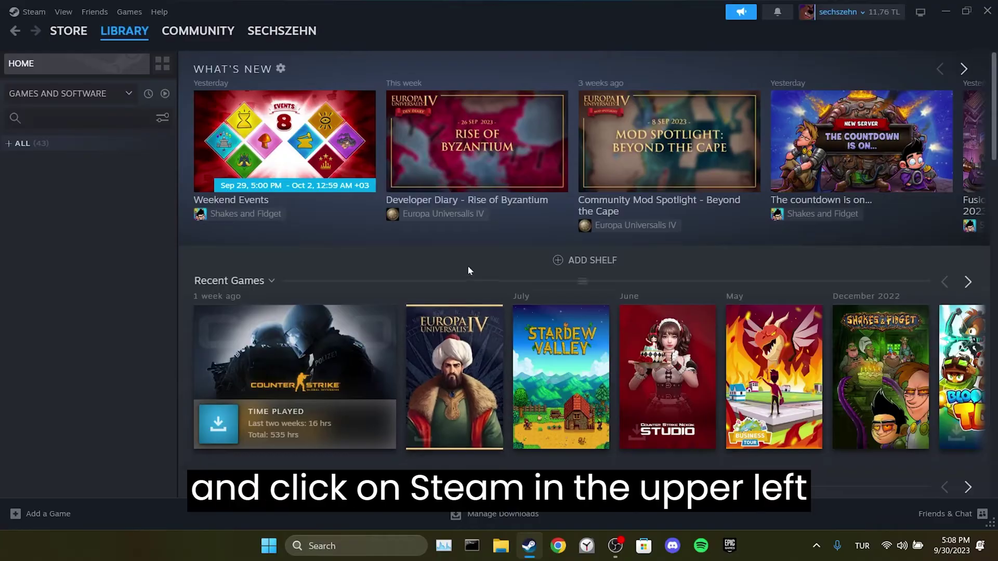
pyautogui.click(33, 12)
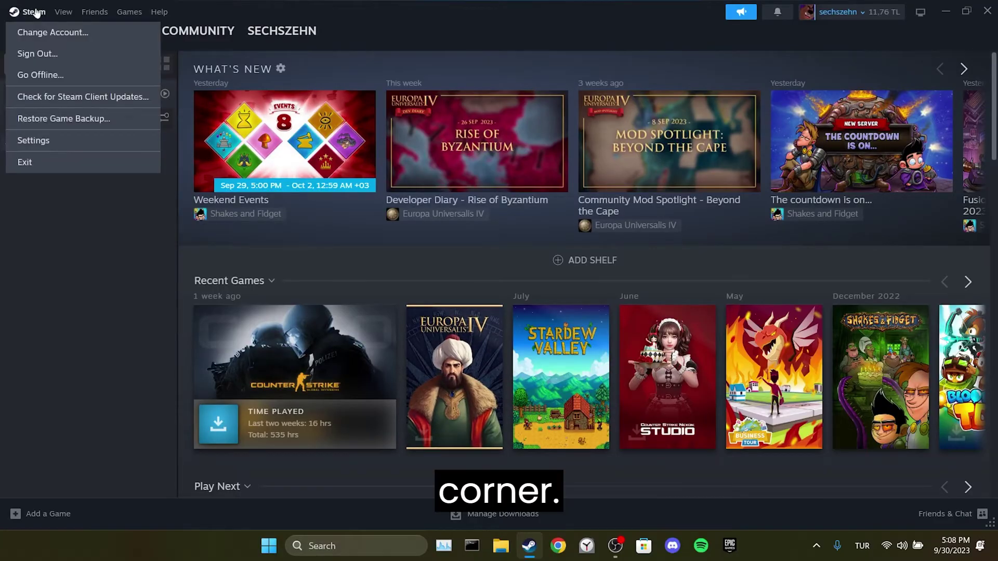
pyautogui.click(33, 141)
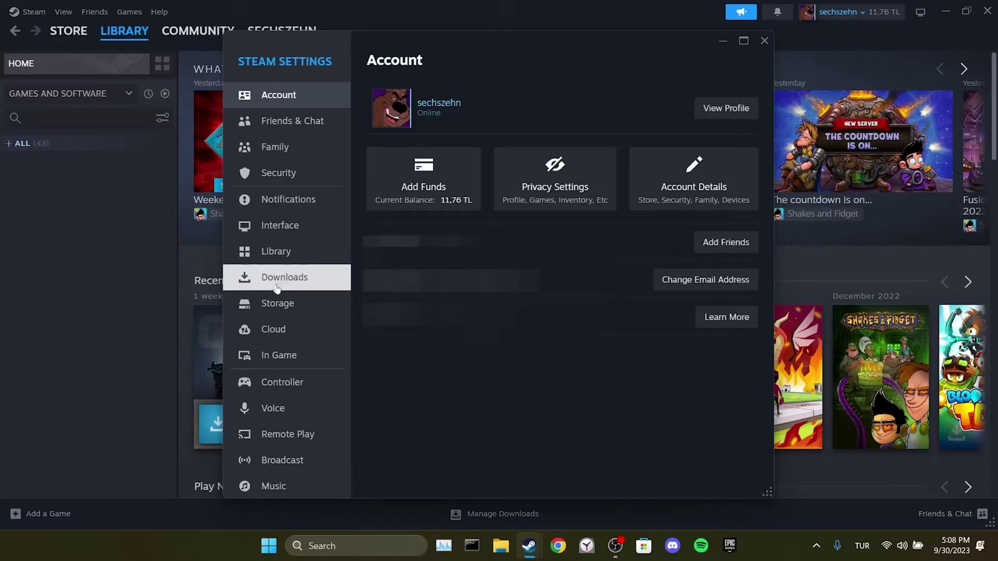
pyautogui.click(274, 281)
pyautogui.scroll(-3, 648, 321)
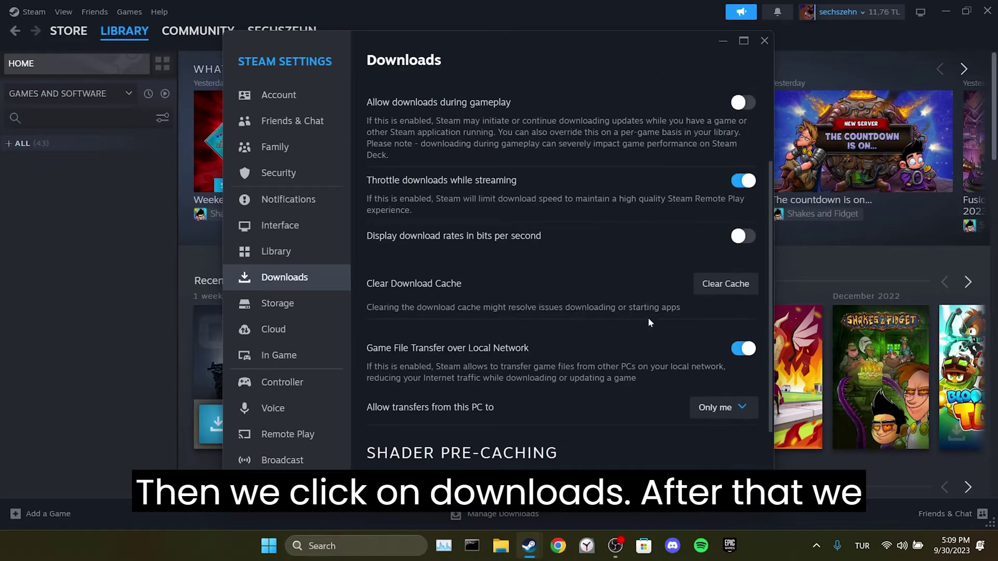
pyautogui.click(728, 286)
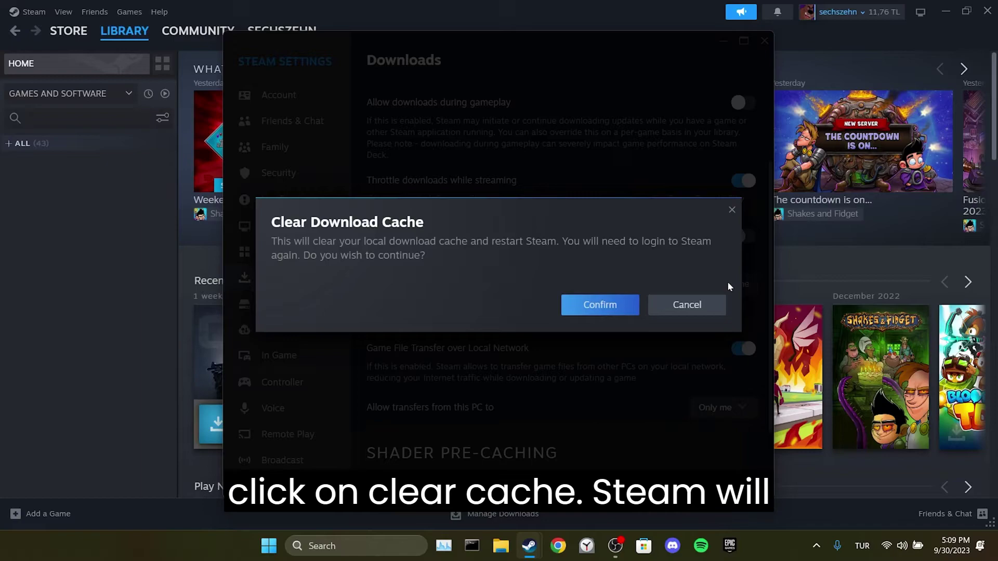
pyautogui.click(601, 313)
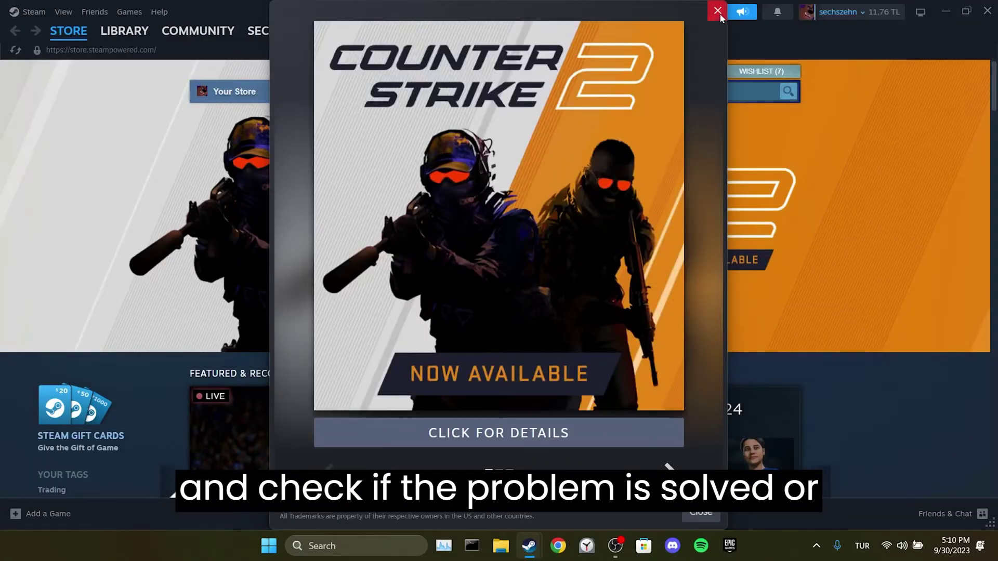
pyautogui.click(718, 10)
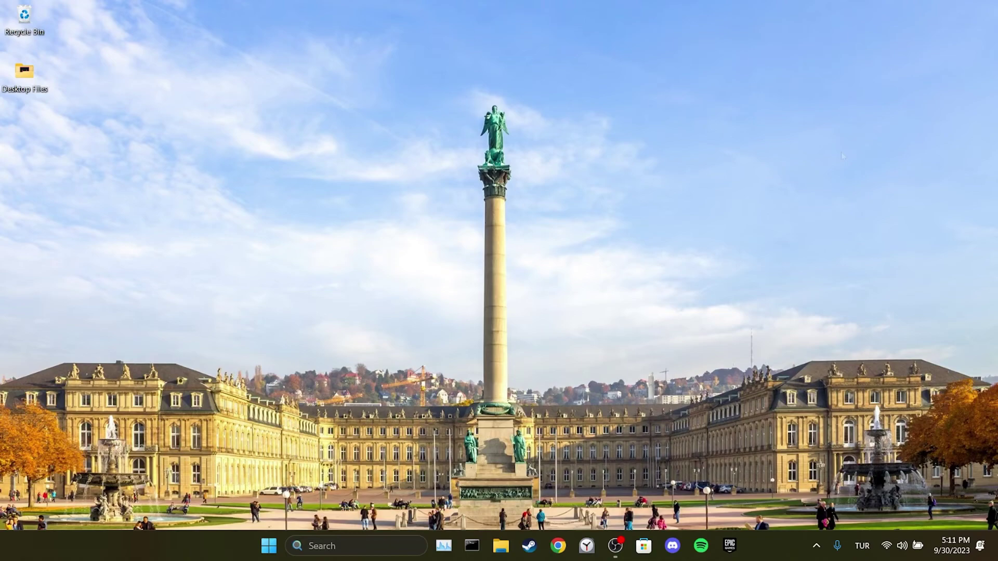
# Step: Reach Wi-Fi 2 Properties via Control Panel, Network and Internet, Network and Sharing Center
pyautogui.click(327, 546)
pyautogui.write('control panel')
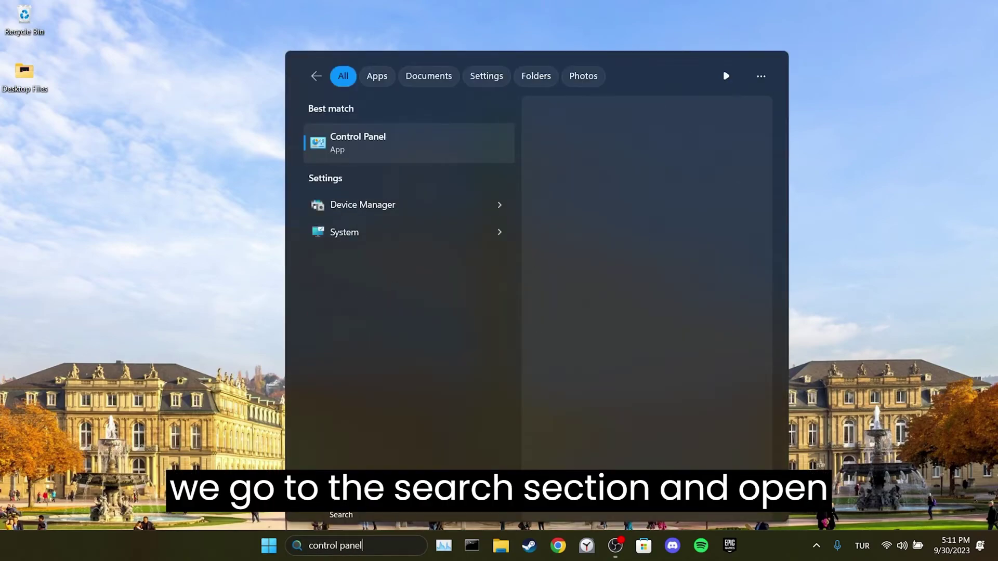
pyautogui.click(355, 143)
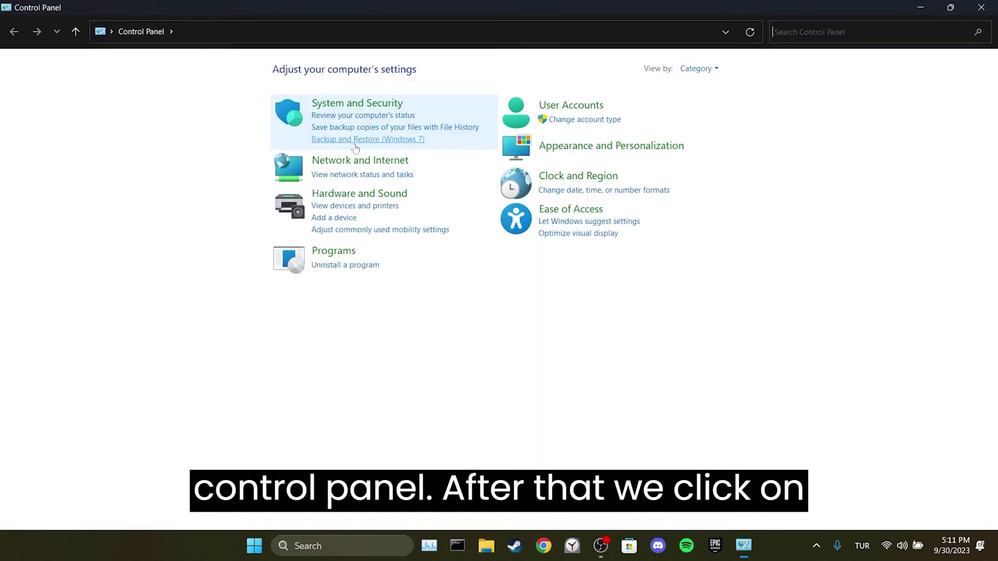
pyautogui.click(341, 166)
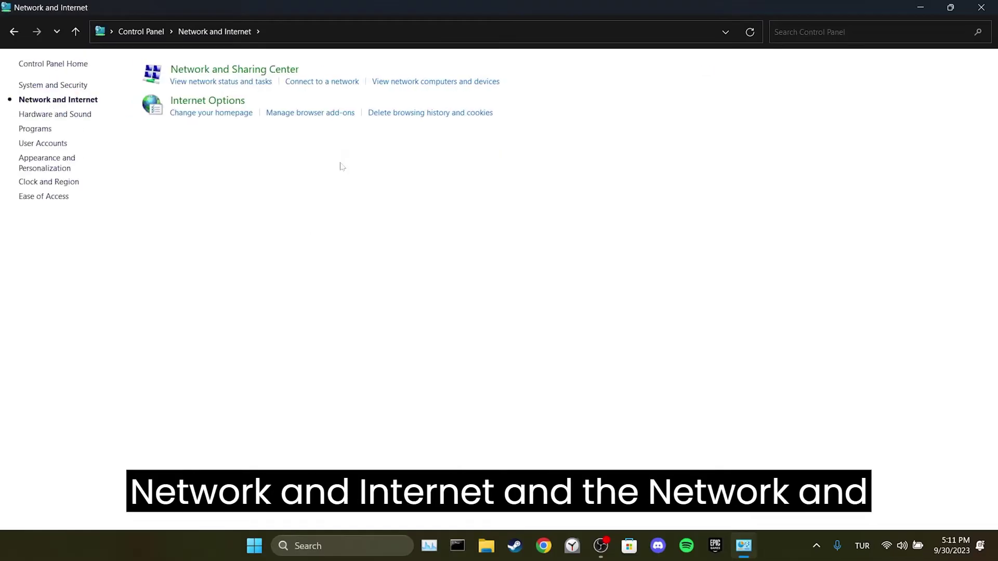
pyautogui.click(219, 70)
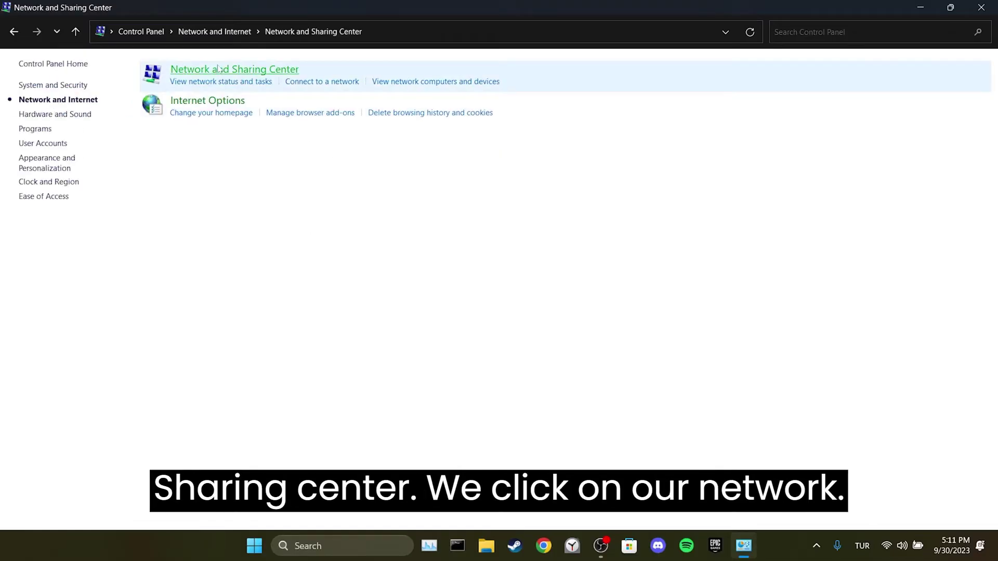
pyautogui.click(448, 120)
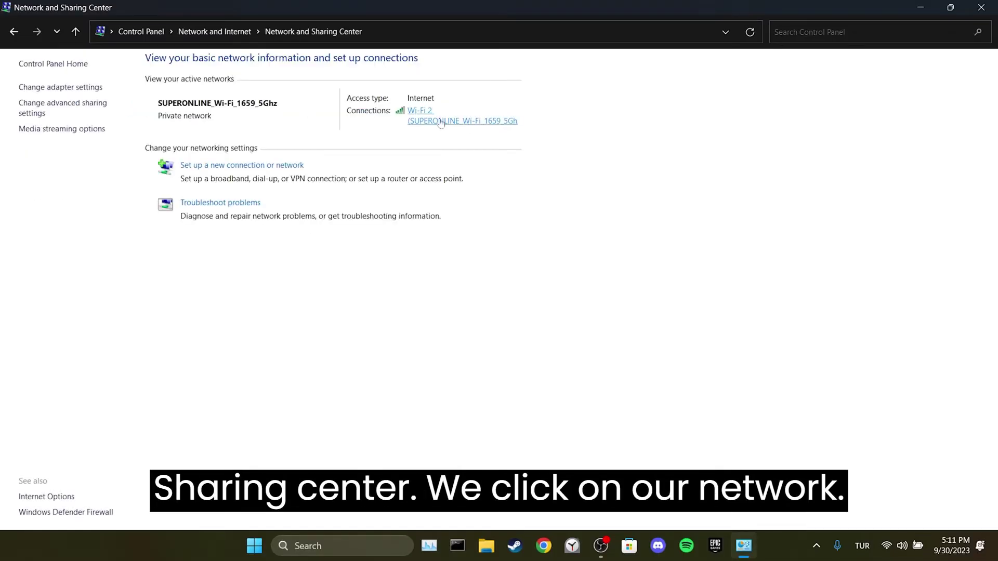
pyautogui.click(434, 380)
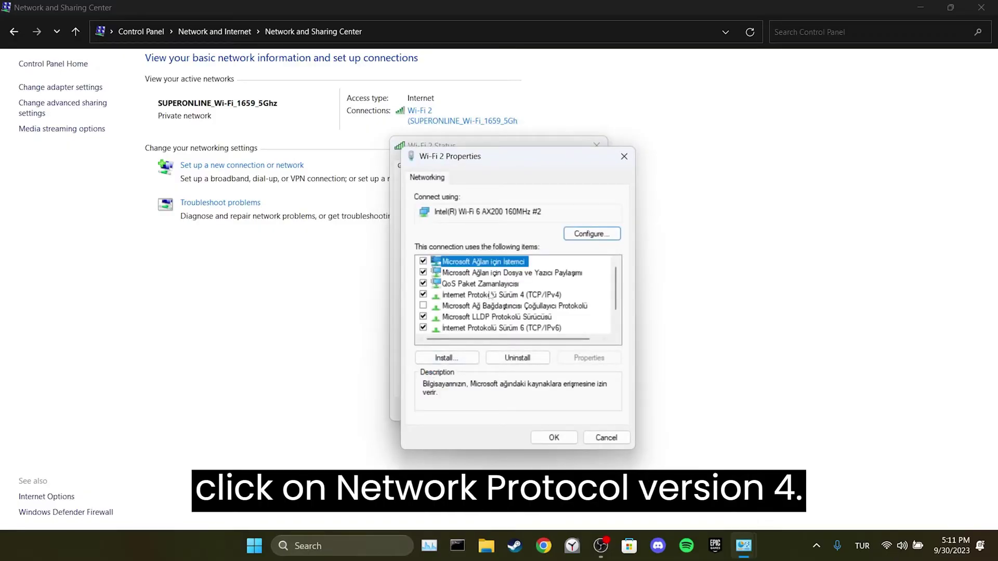
# Step: Set IPv4 DNS servers to 8.8.8.8 and 8.8.4.4, confirming both dialogs
pyautogui.doubleClick(489, 295)
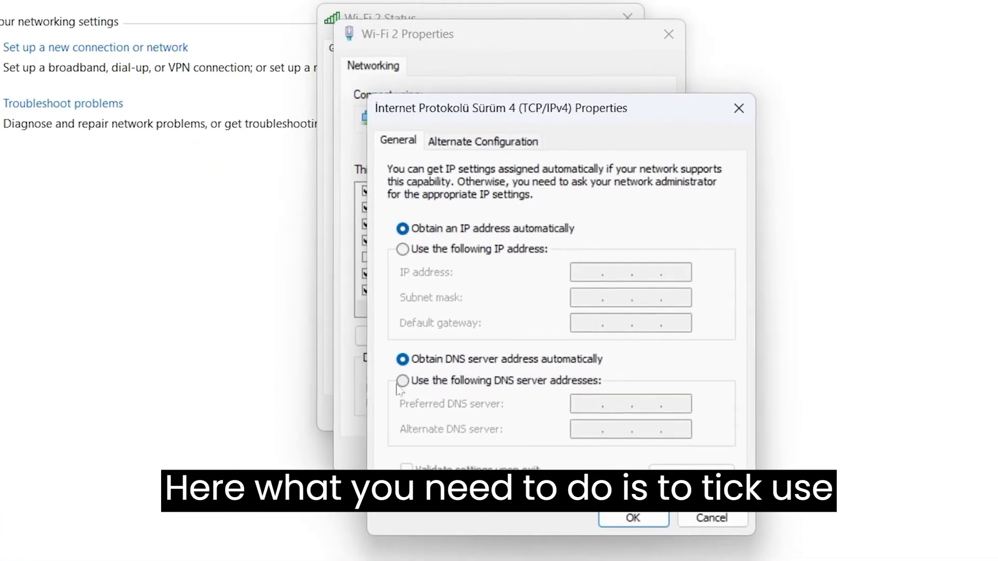
pyautogui.click(412, 383)
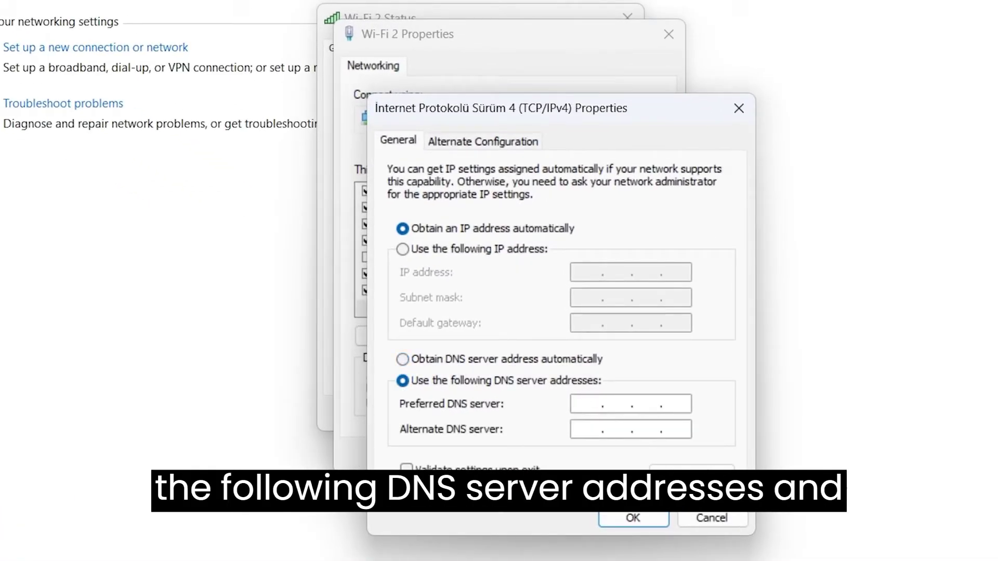
pyautogui.write('8.8.8')
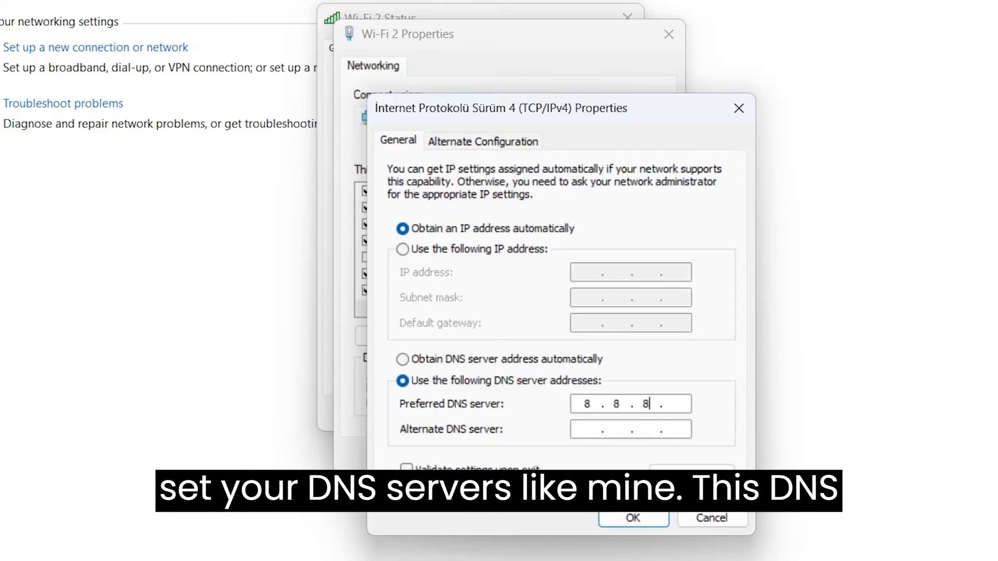
pyautogui.write('.8')
pyautogui.press('Tab')
pyautogui.write('8.8.4')
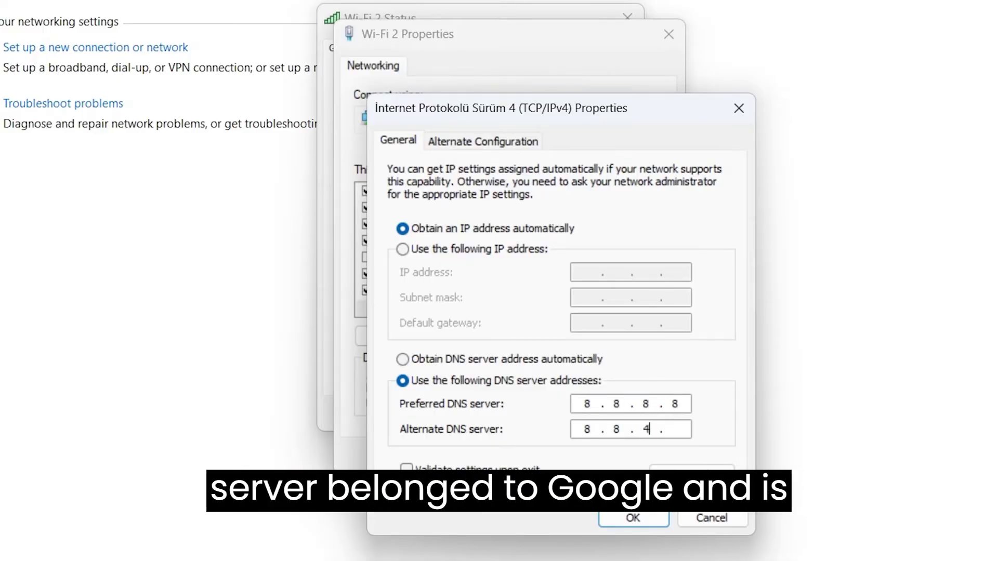
pyautogui.write('.4')
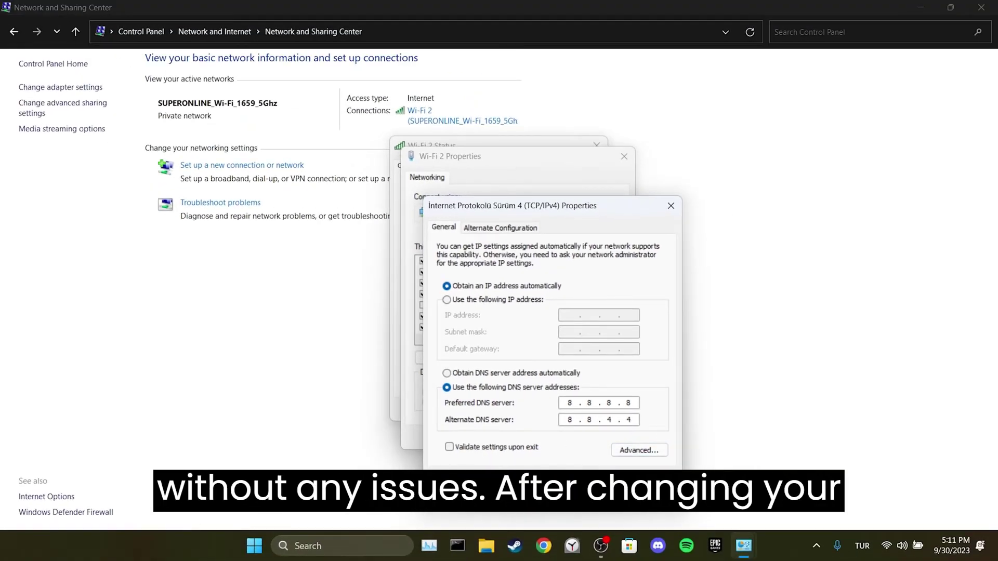
pyautogui.click(594, 478)
pyautogui.click(560, 434)
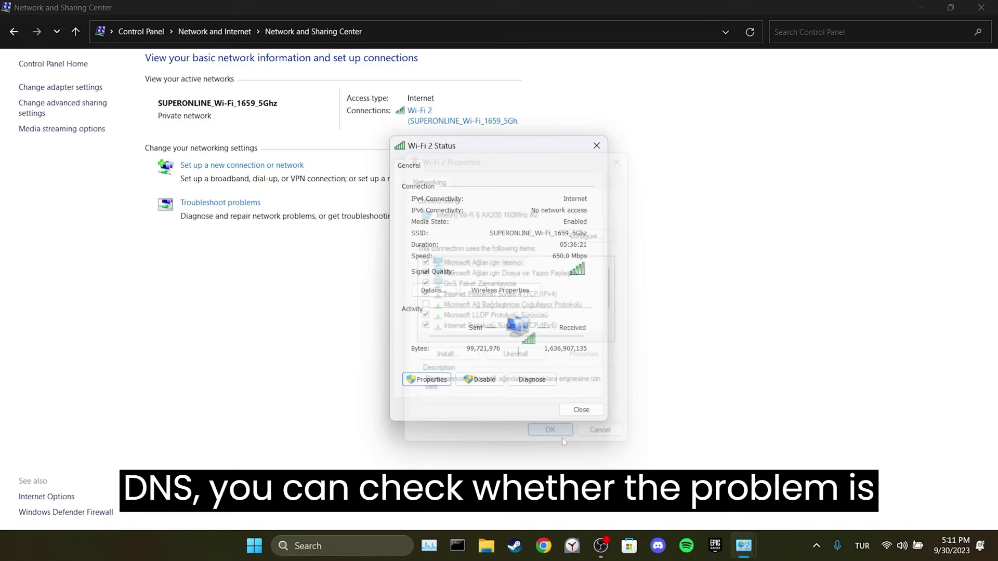
# Step: Close the Wi-Fi status window and open the Yeni Birim (D:) drive in File Explorer
pyautogui.click(599, 409)
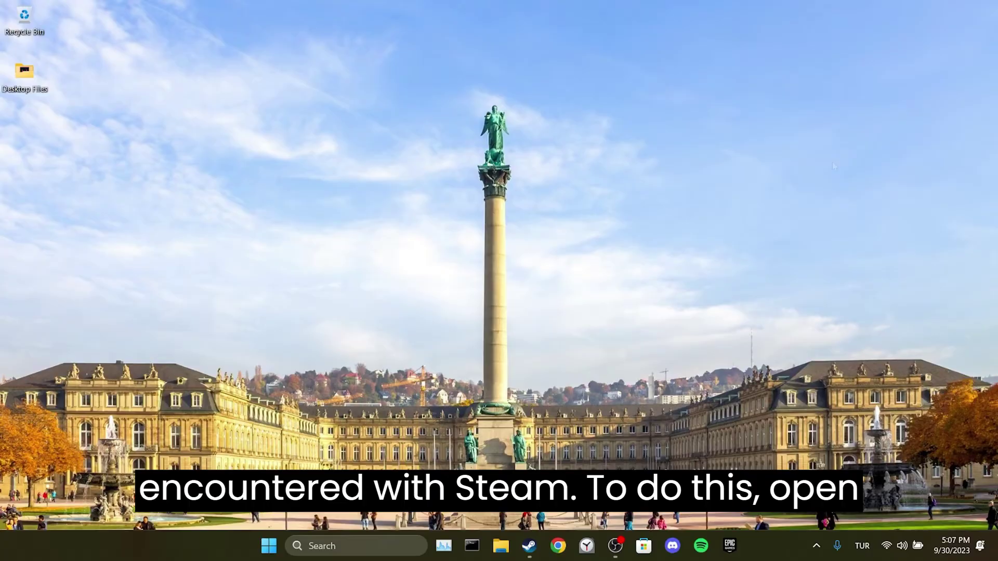
pyautogui.click(500, 548)
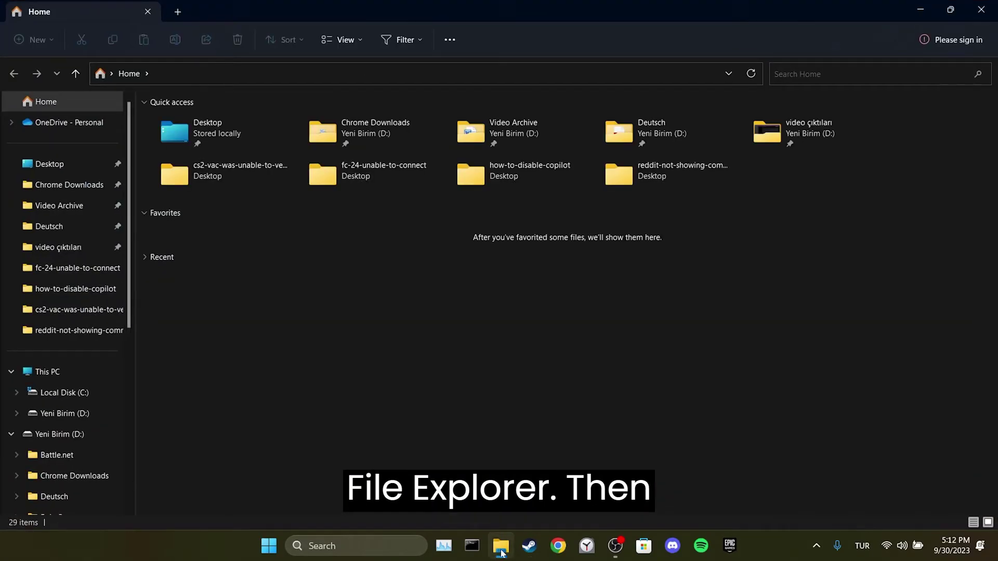
pyautogui.click(31, 374)
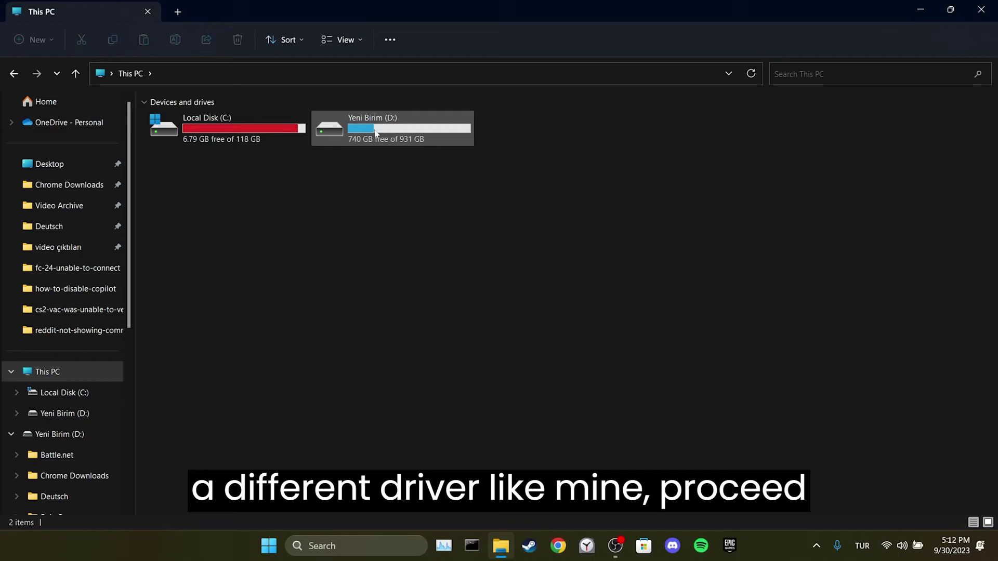
pyautogui.doubleClick(431, 139)
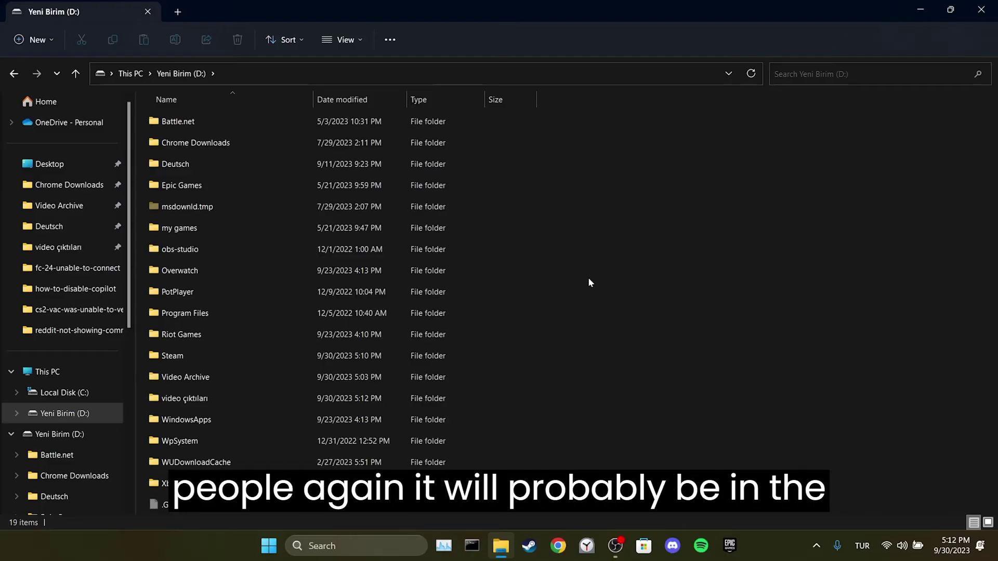
pyautogui.doubleClick(187, 358)
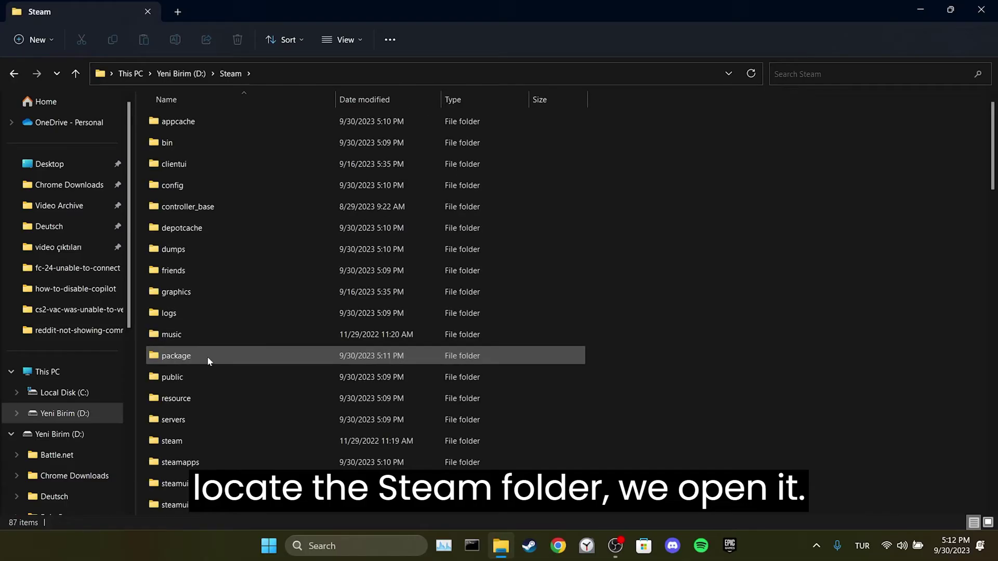
pyautogui.scroll(-2, 606, 264)
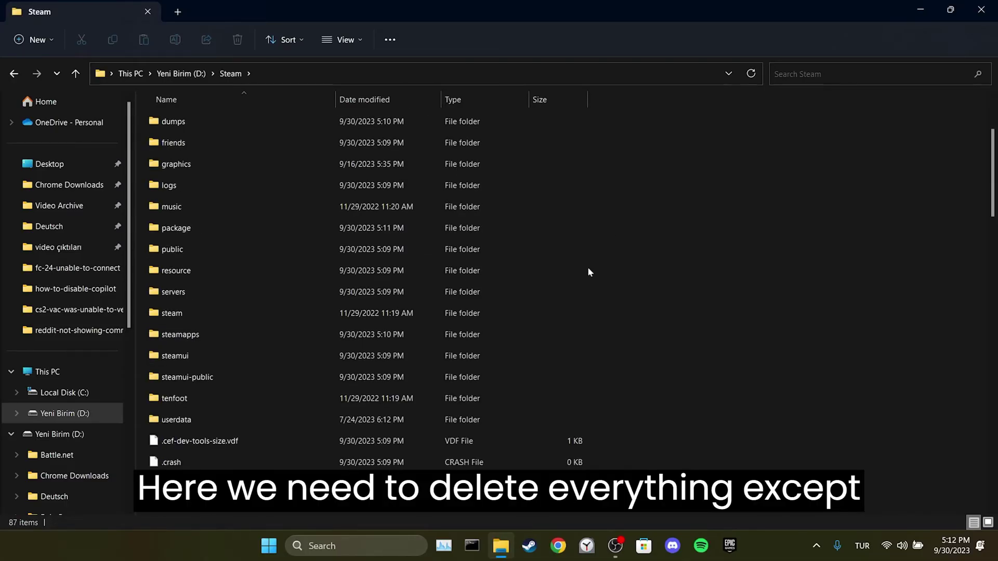
pyautogui.click(214, 334)
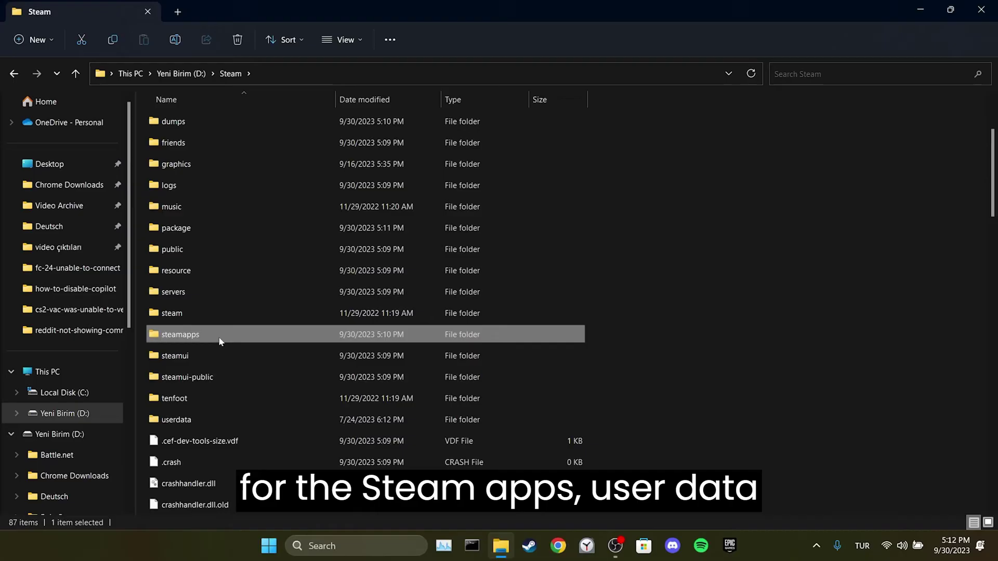
pyautogui.scroll(-3, 217, 414)
pyautogui.scroll(-2, 307, 347)
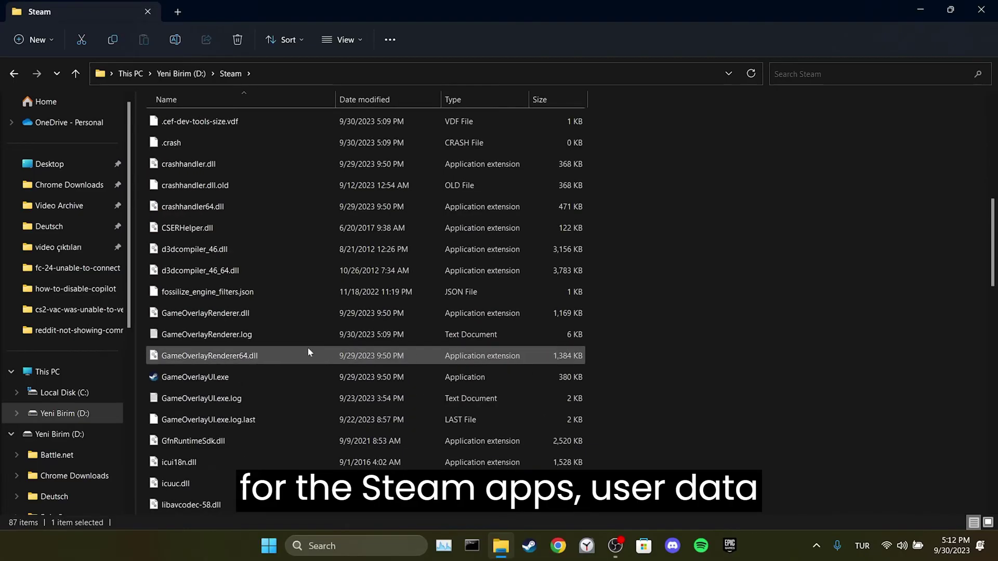
pyautogui.scroll(-3, 308, 347)
pyautogui.scroll(-3, 339, 294)
pyautogui.scroll(-1, 336, 285)
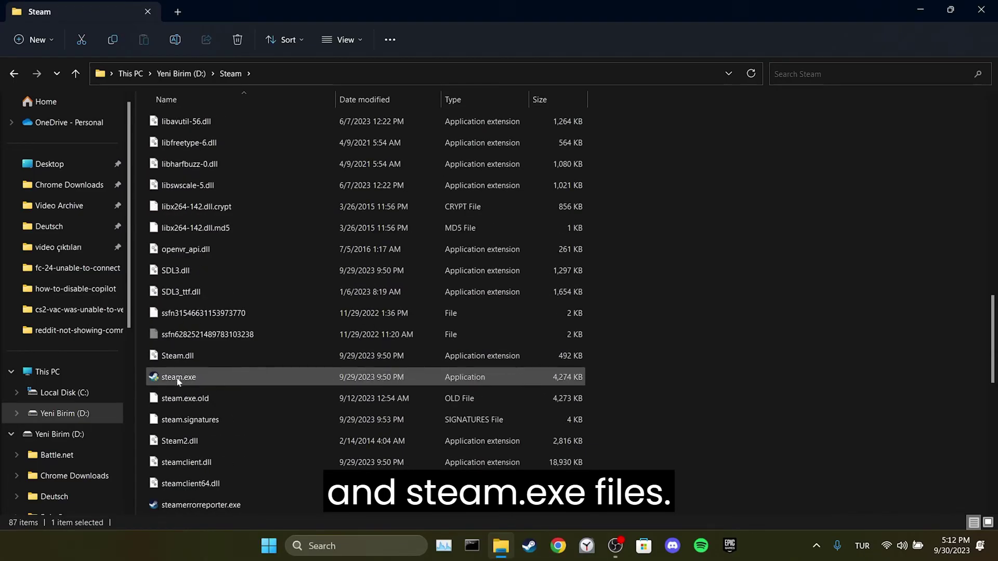
pyautogui.scroll(6, 694, 372)
pyautogui.scroll(6, 648, 379)
pyautogui.scroll(2, 673, 291)
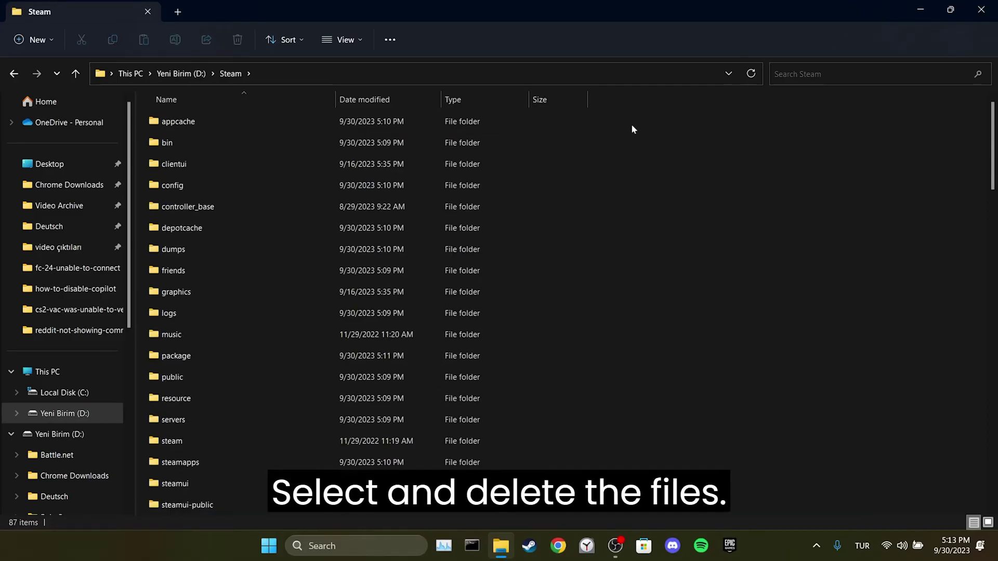
# Step: Delete the Steam folders from appcache through steam, plus the config folder
pyautogui.moveTo(631, 124)
pyautogui.mouseDown()
pyautogui.moveTo(305, 319)
pyautogui.moveTo(286, 445)
pyautogui.mouseUp()
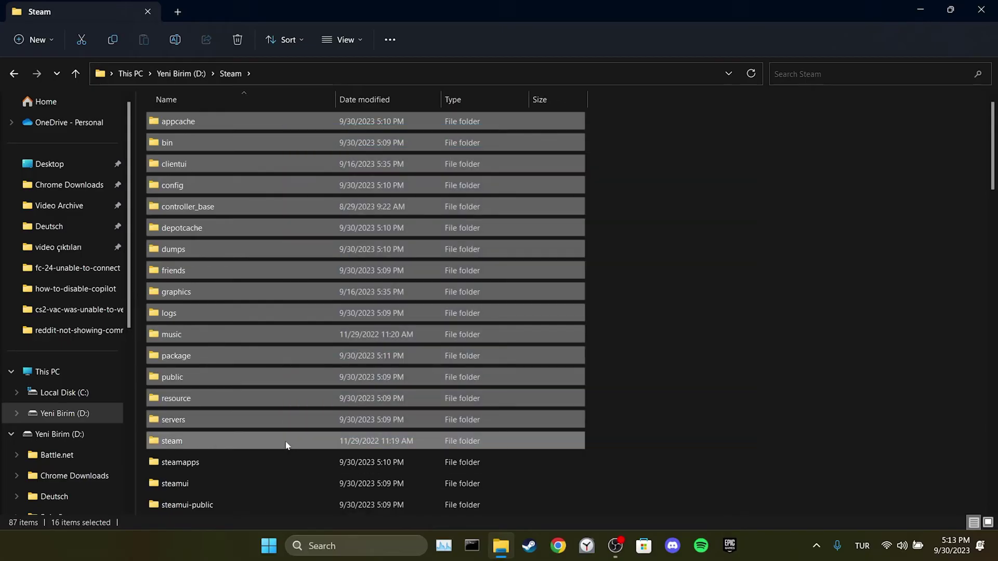
pyautogui.press('Delete')
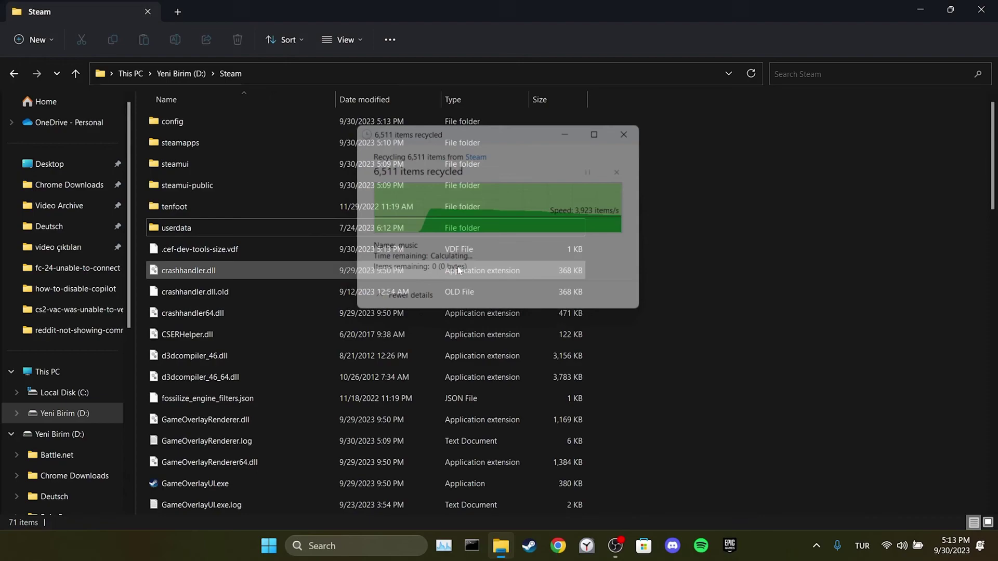
pyautogui.click(229, 120)
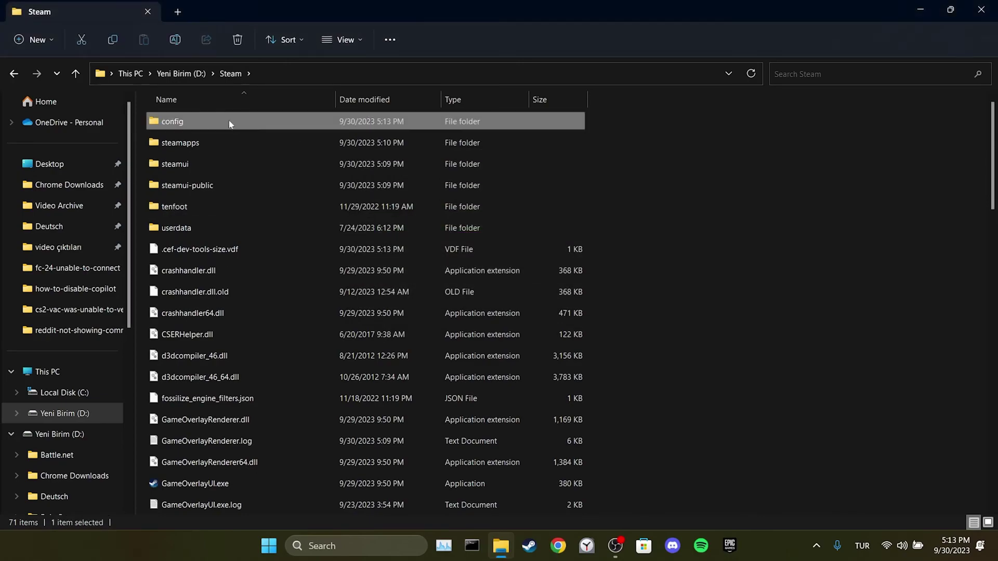
pyautogui.press('Delete')
# Step: Delete steamui, steamui-public, tenfoot and all remaining files except steam.exe
pyautogui.moveTo(257, 146); pyautogui.dragTo(265, 185)
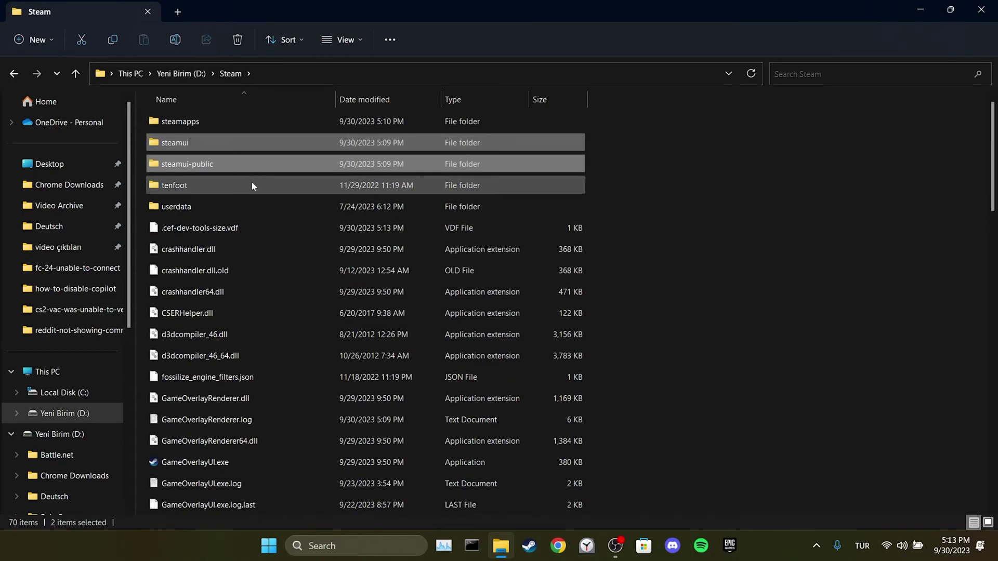
pyautogui.press('Delete')
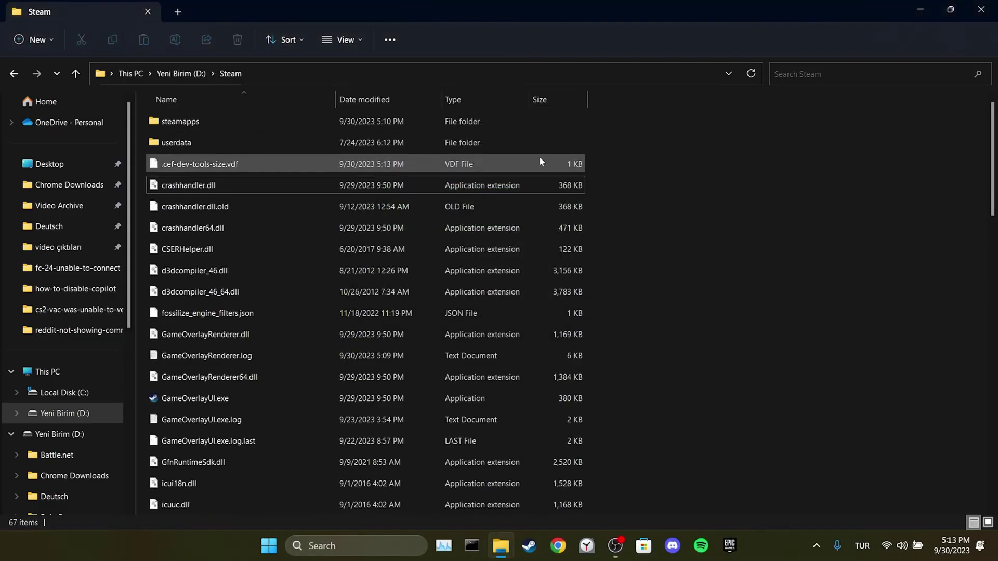
pyautogui.moveTo(657, 168)
pyautogui.mouseDown()
pyautogui.moveTo(454, 385)
pyautogui.moveTo(351, 441)
pyautogui.mouseUp()
pyautogui.scroll(-1, 453, 385)
pyautogui.scroll(-5, 430, 347)
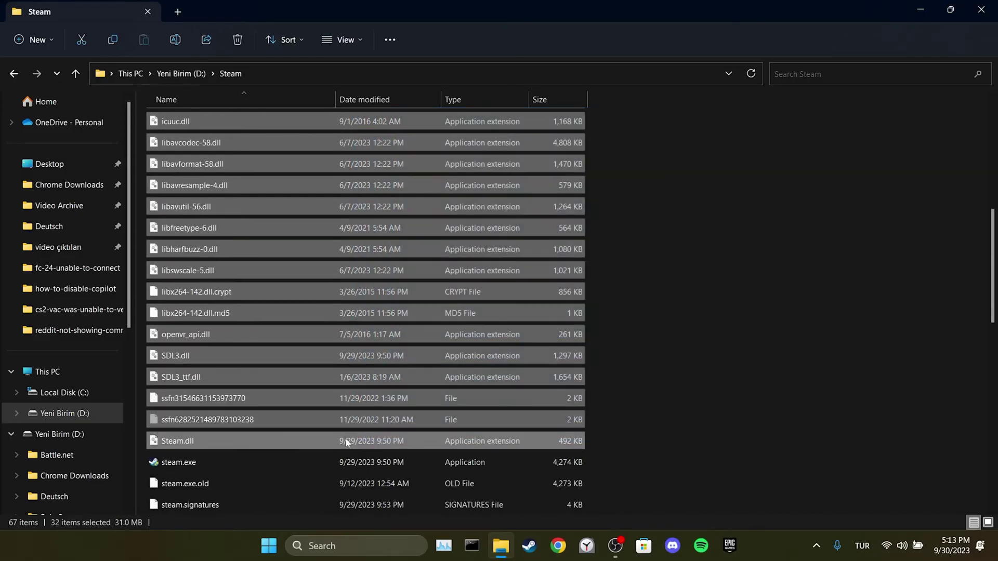
pyautogui.press('Delete')
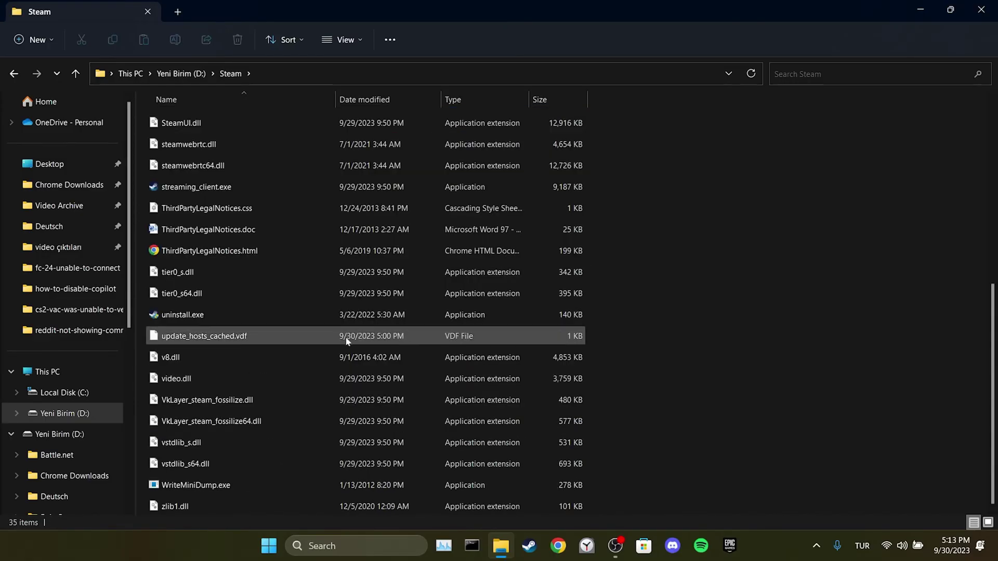
pyautogui.scroll(5, 343, 335)
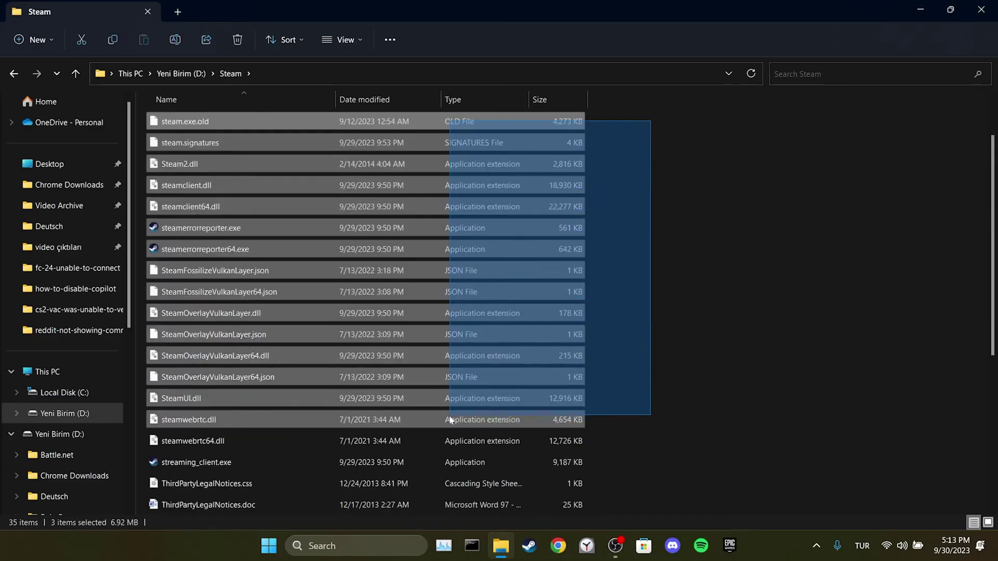
pyautogui.moveTo(617, 210); pyautogui.dragTo(423, 505)
pyautogui.press('Delete')
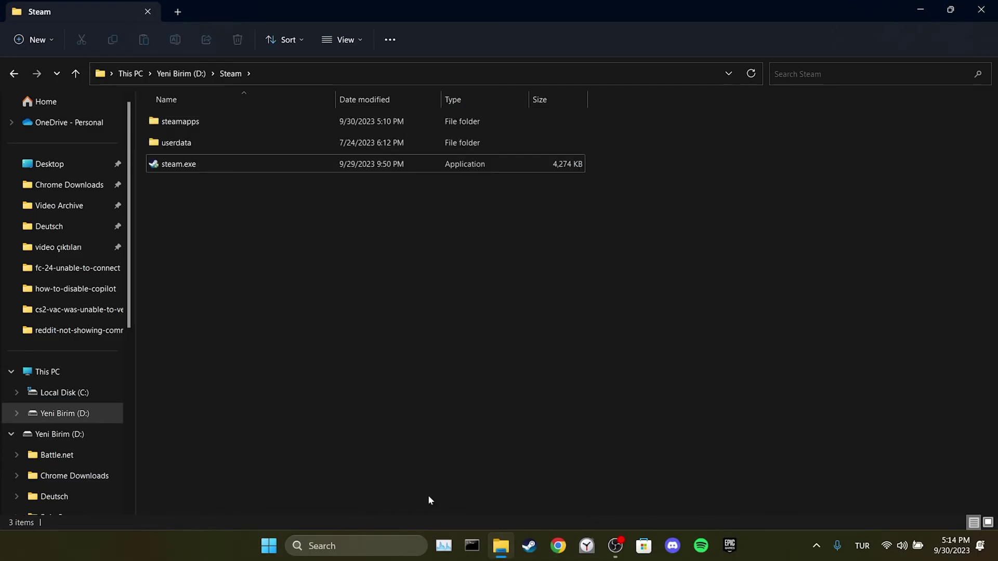
# Step: Run steam.exe from the Steam folder and move the Updating Steam window aside
pyautogui.doubleClick(530, 5)
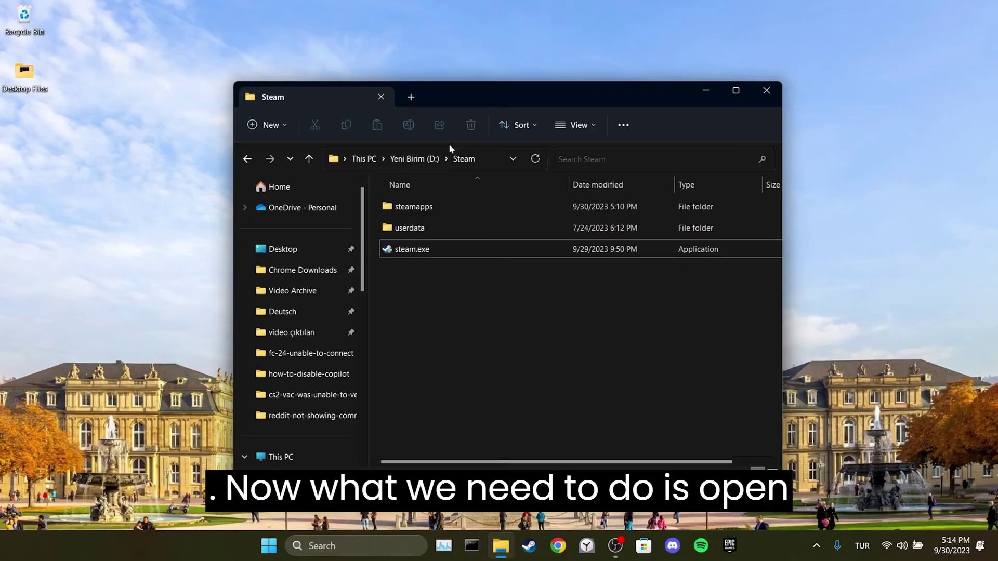
pyautogui.click(442, 254)
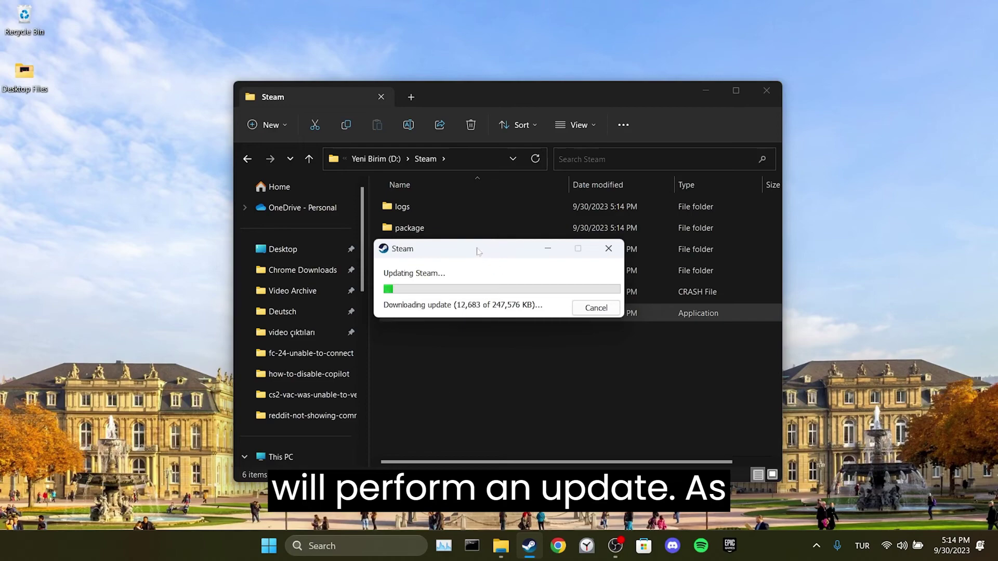
pyautogui.moveTo(477, 251); pyautogui.dragTo(694, 232)
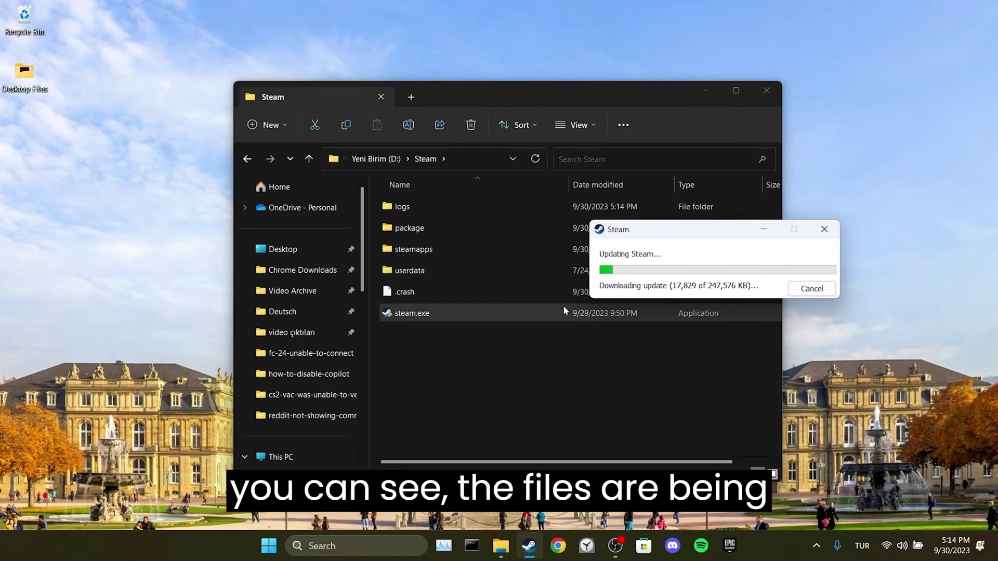